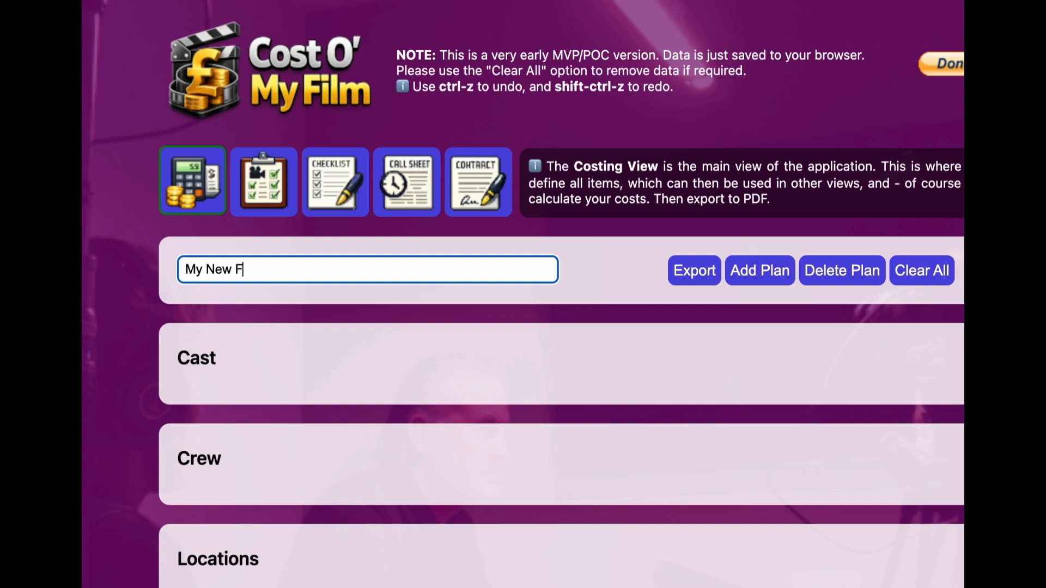
Name the film plan "My New Film" and set its image to tattered_flag.png
key(Return)
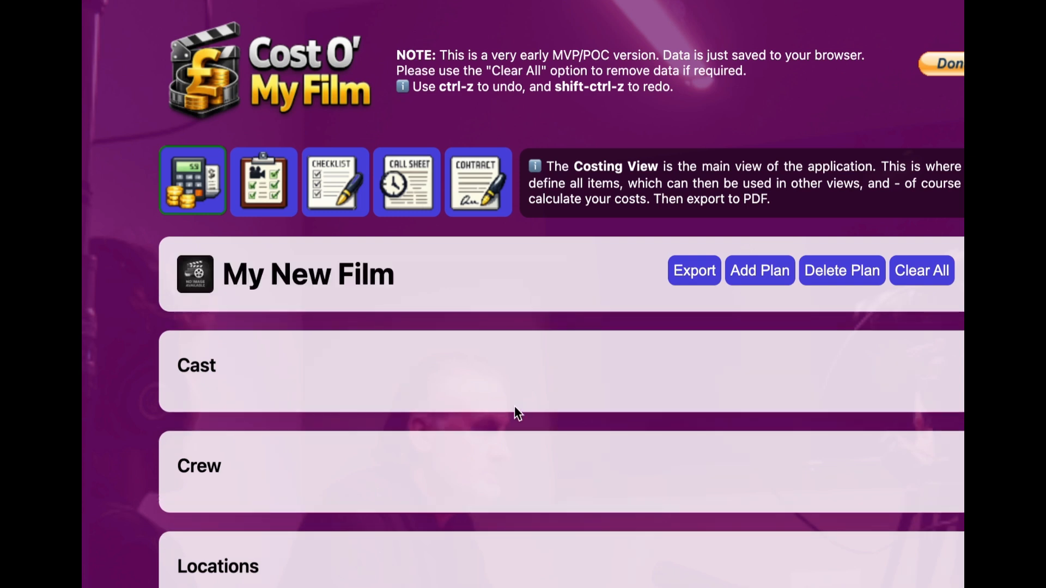
click(205, 286)
click(207, 270)
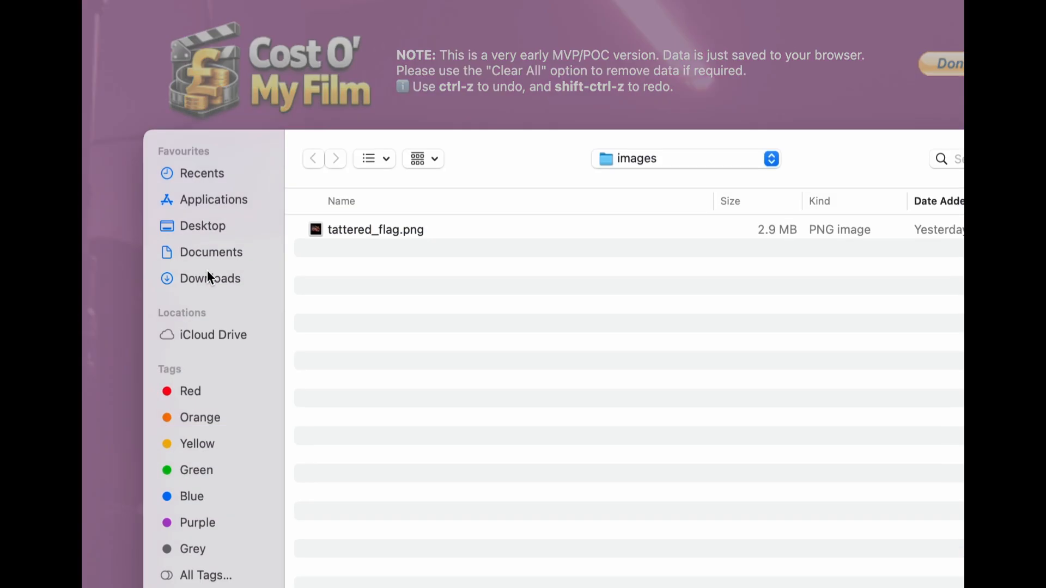
click(372, 238)
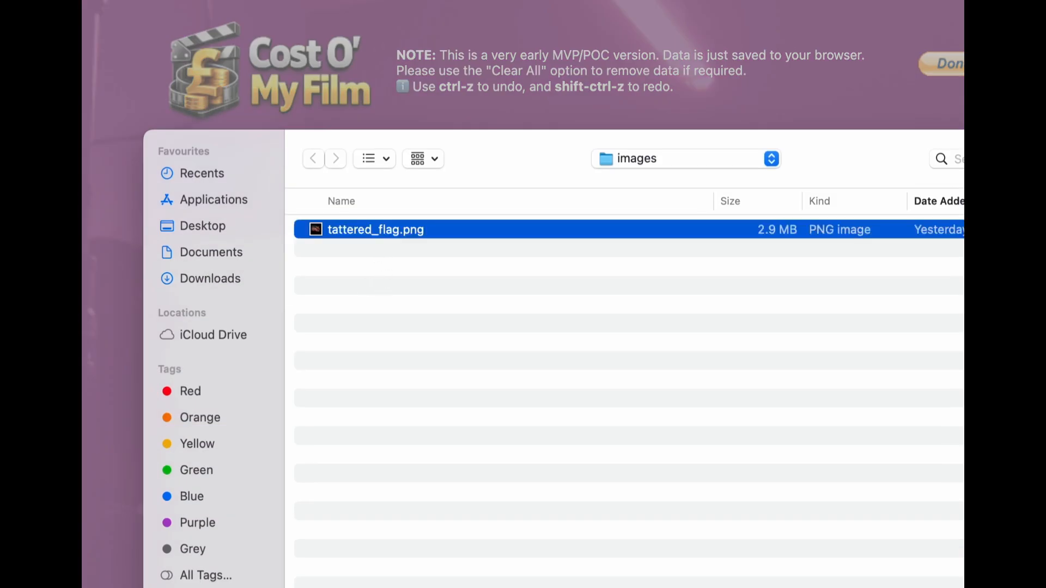
key(Return)
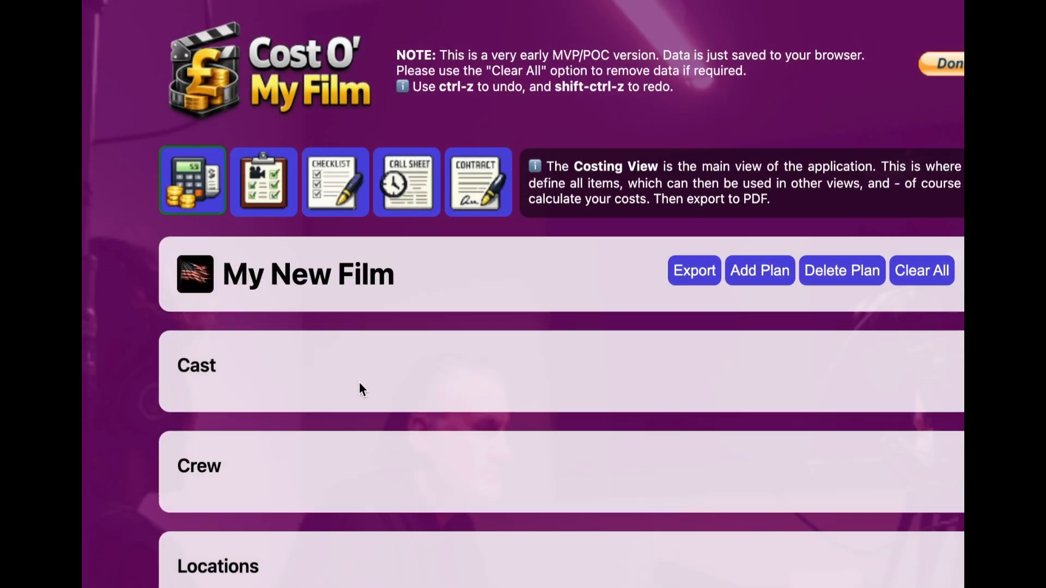
mouse_move(205, 286)
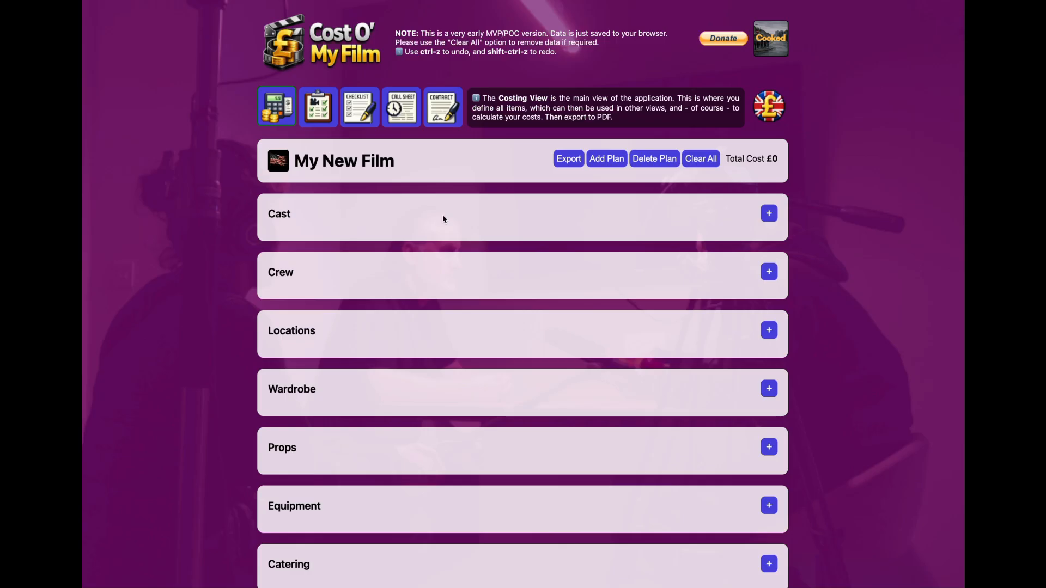
Add the first cast member with the full name, role Billy, a day rate of 120 and 5 days
click(769, 213)
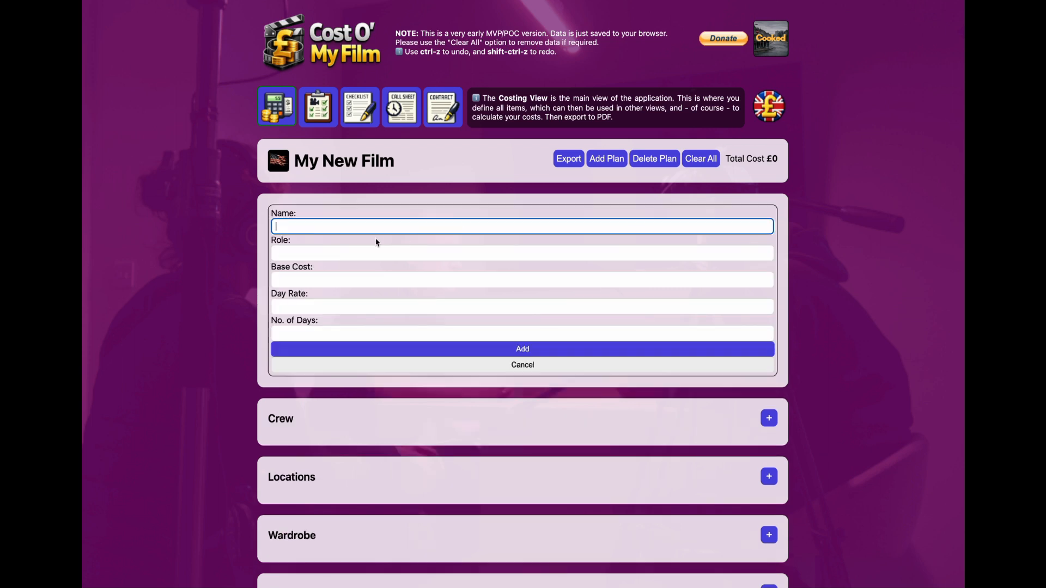
text(John Smith)
click(363, 251)
text(Billy)
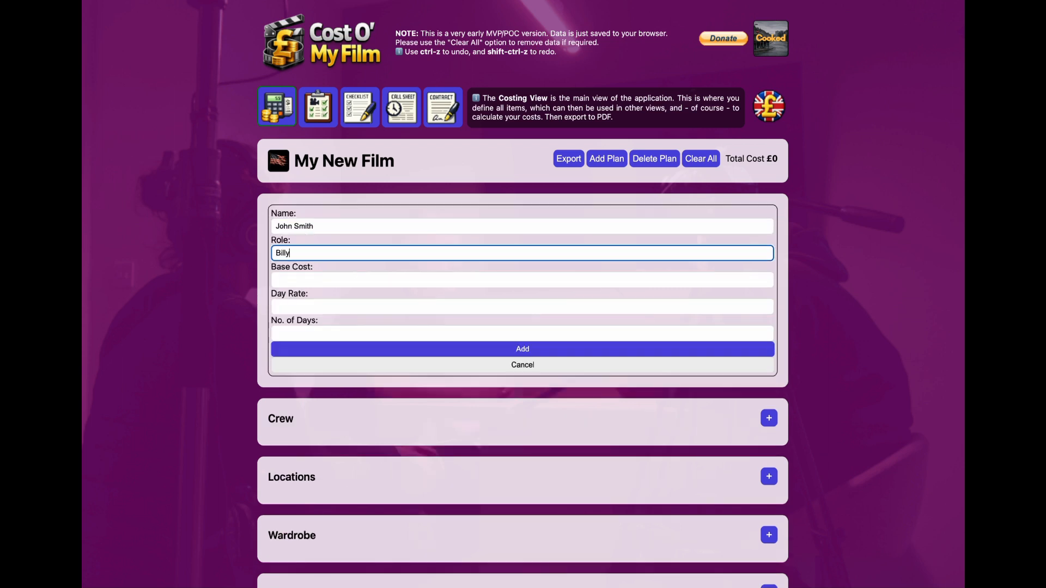
click(344, 307)
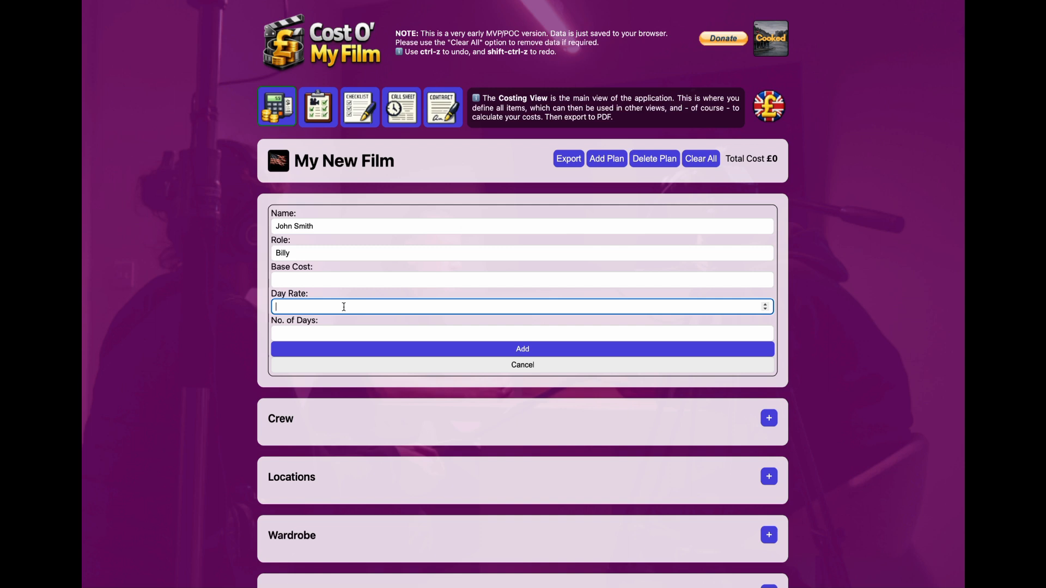
text(120)
click(324, 332)
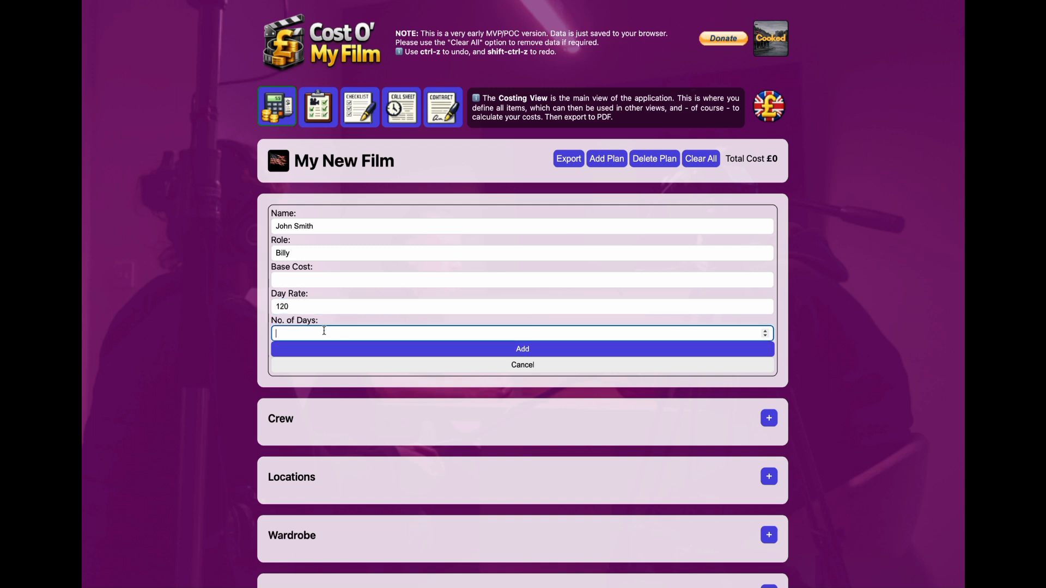
text(5)
key(Return)
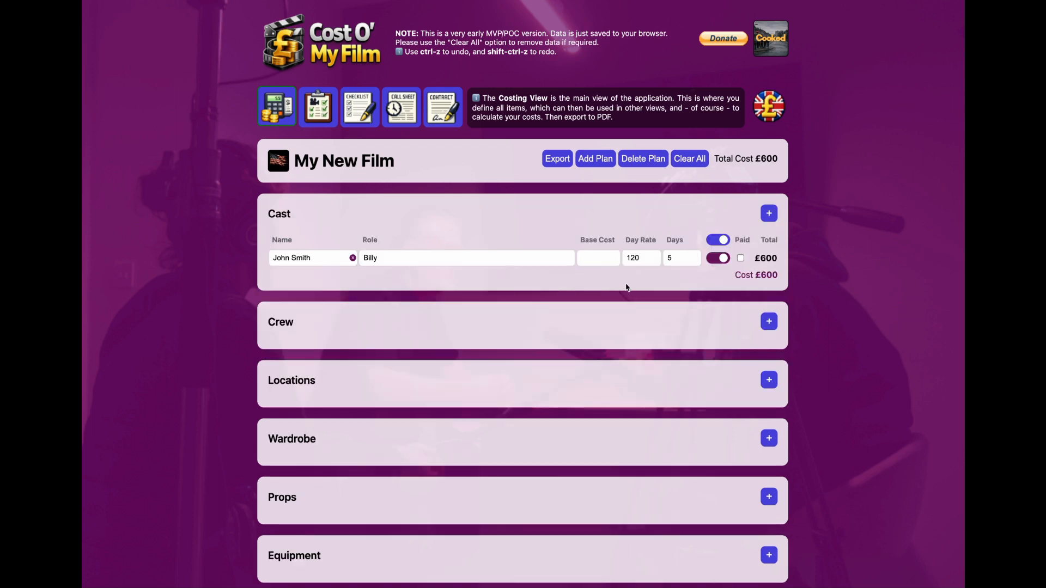
Add a second cast member with the full name, role Mark, a day rate of 120 and 4 days
click(769, 213)
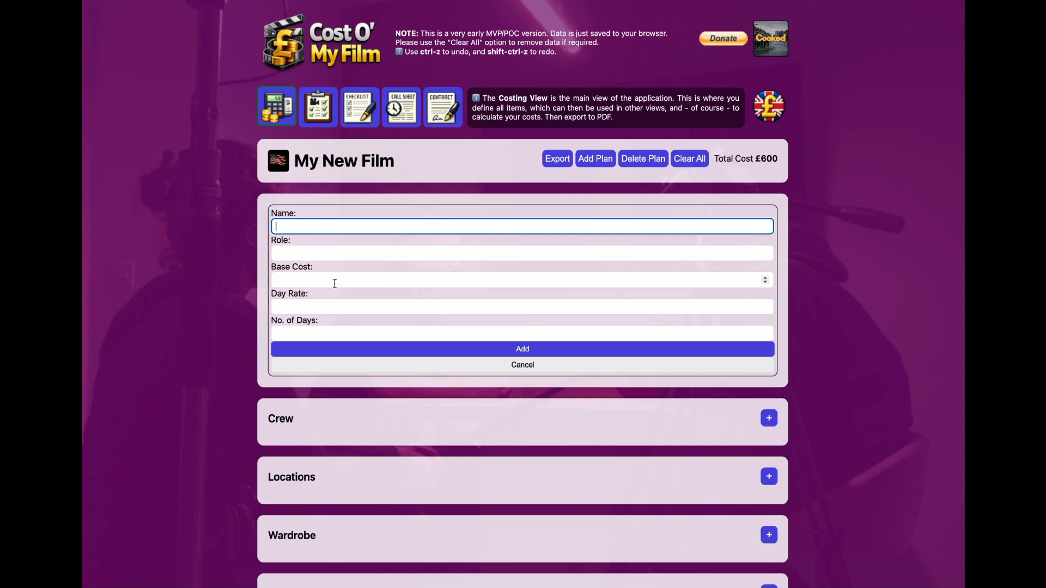
text(Frank Jones)
key(Tab)
text(Mark)
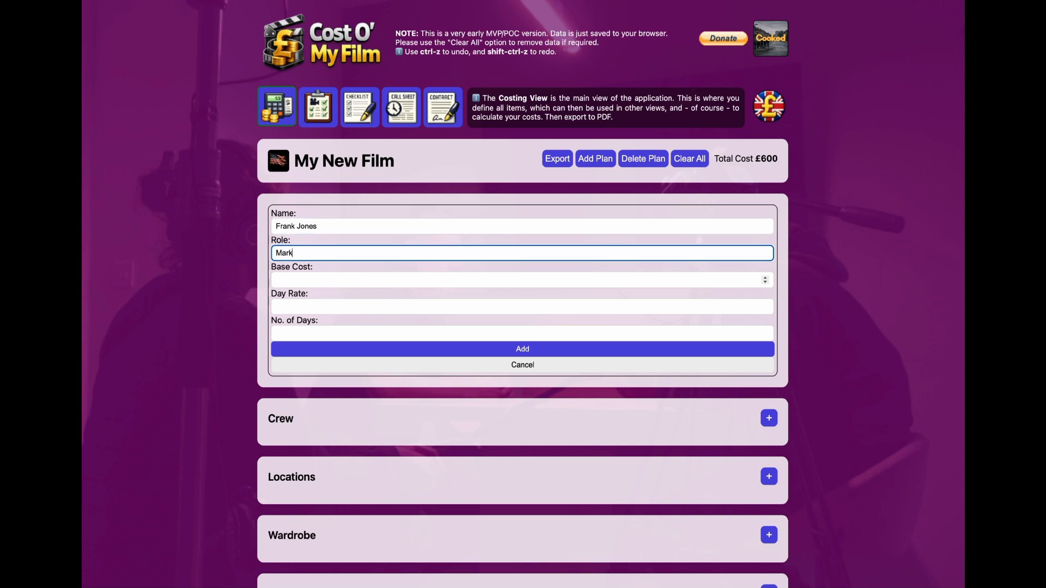
click(303, 306)
text(120)
key(Tab)
text(4)
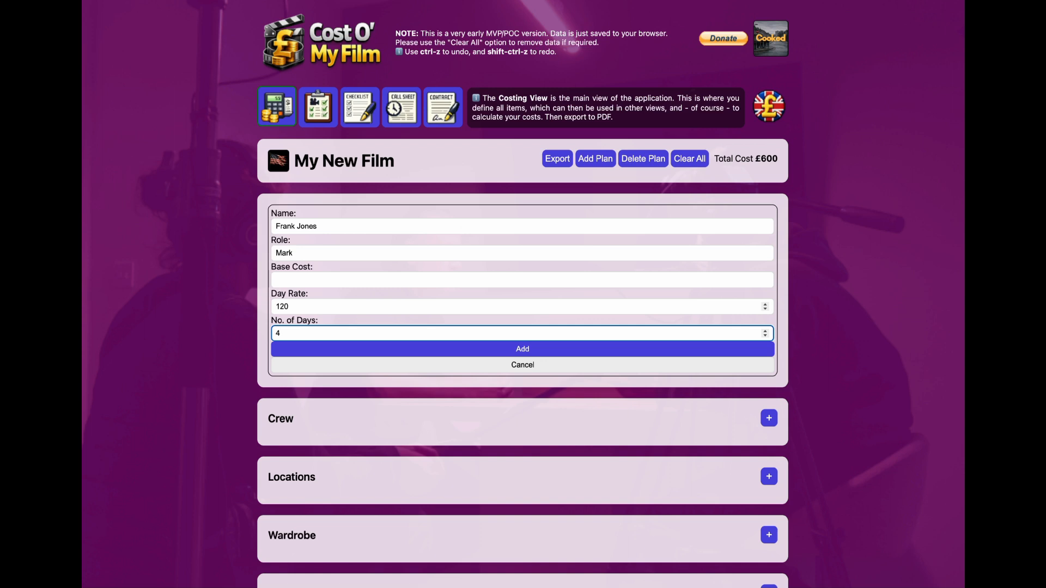
key(Return)
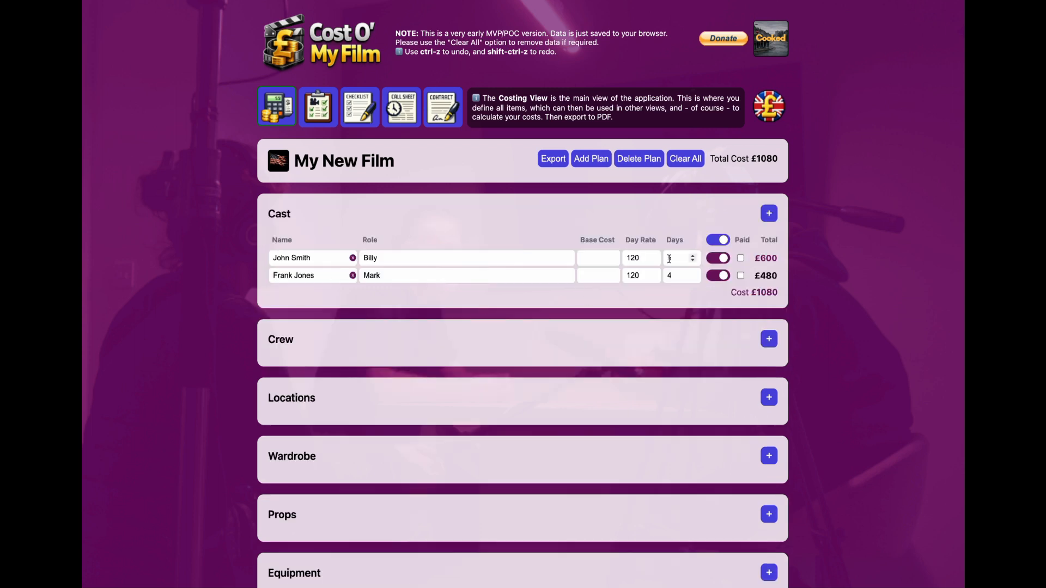
Add a third cast member with the full name, role Graham, a day rate of 120 and 3 days
click(769, 213)
click(309, 226)
text(Terry Roberts)
click(309, 253)
text(Graham)
click(309, 307)
text(120)
click(309, 332)
text(3)
key(Return)
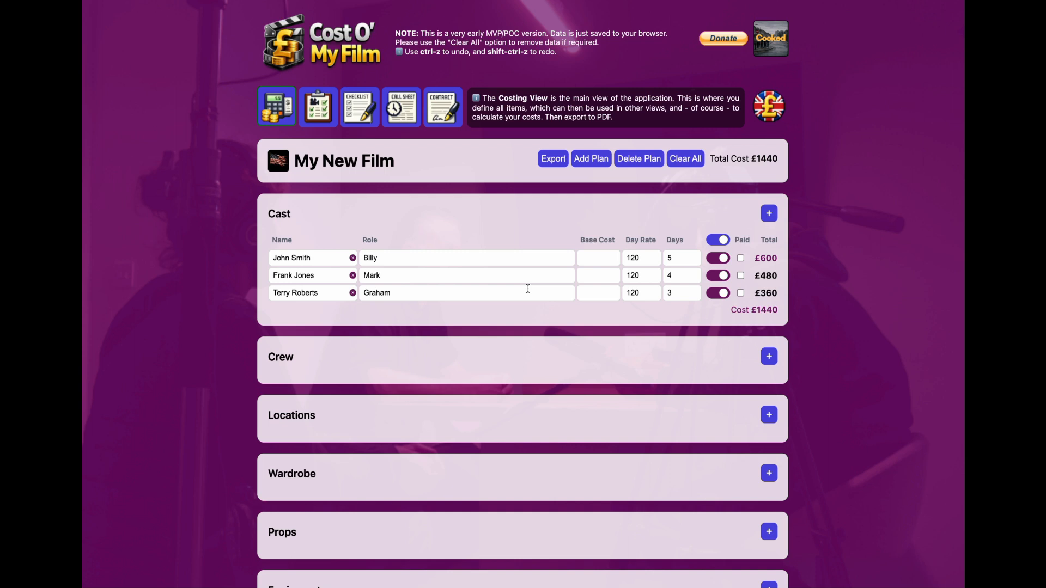
Add a crew member with the full name, role Director and a base cost of 750
click(769, 357)
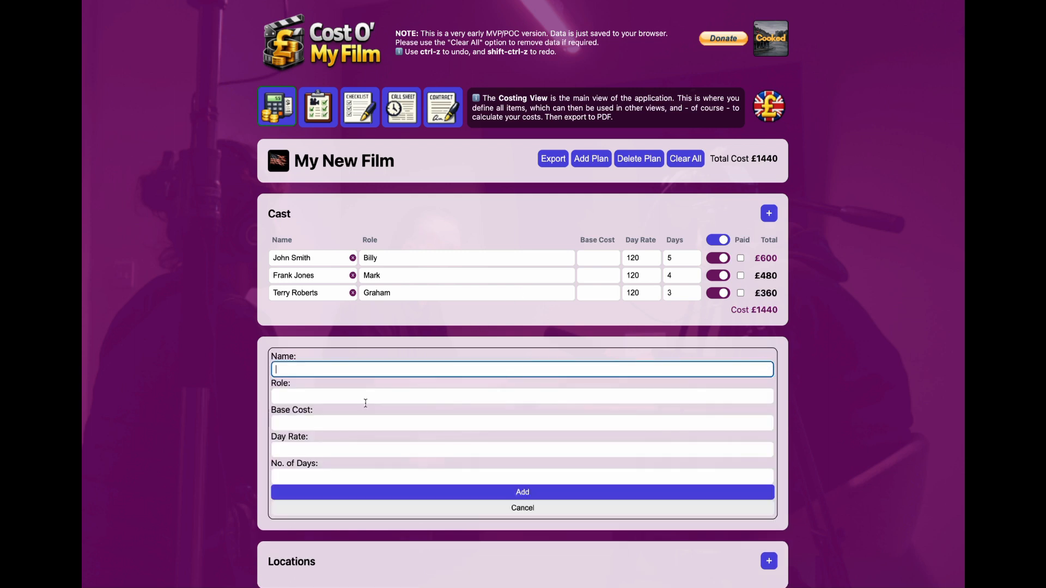
text(Eddie Lewis)
click(315, 396)
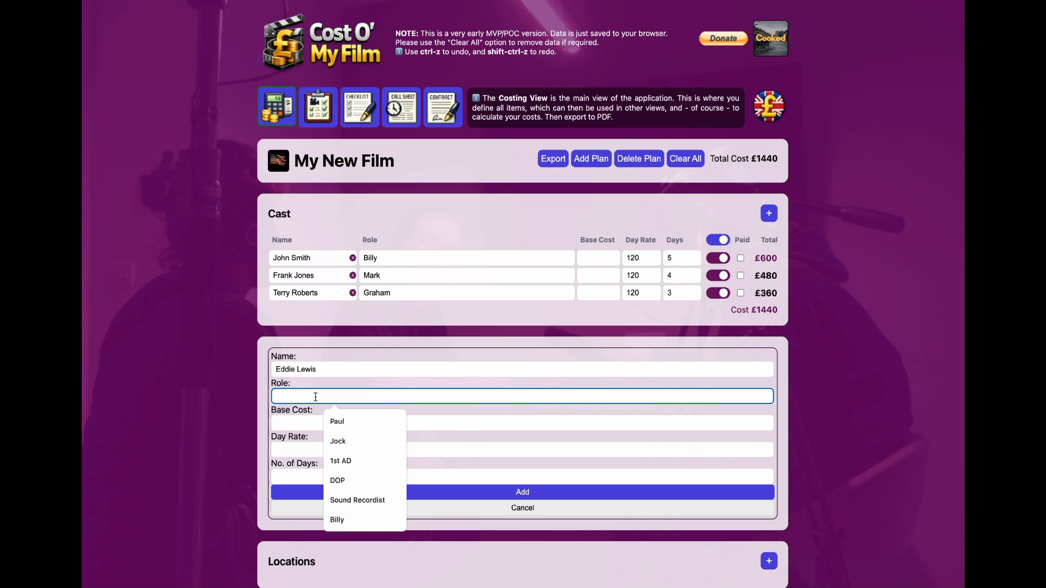
text(Director)
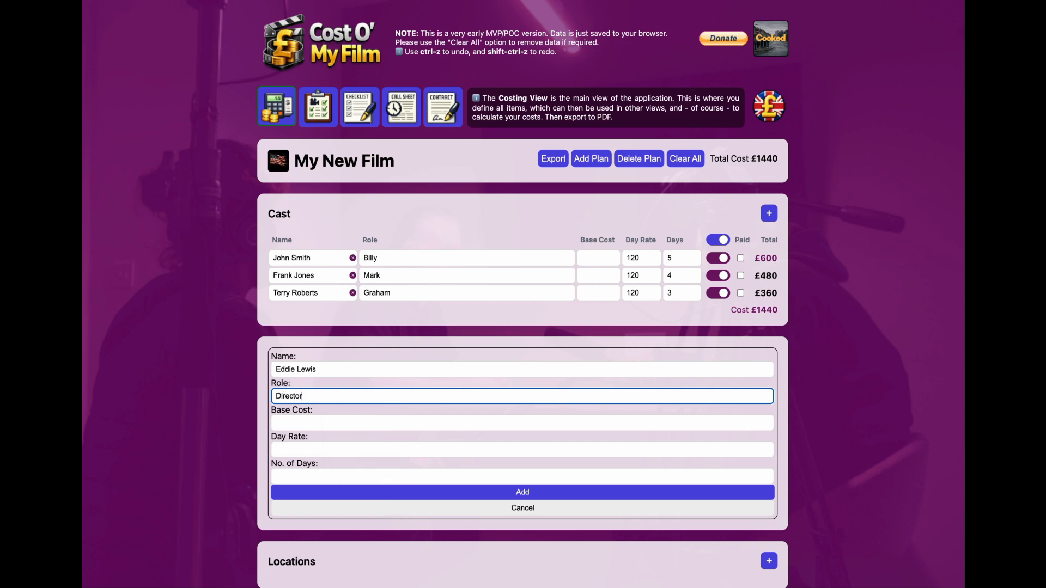
click(307, 427)
text(7)
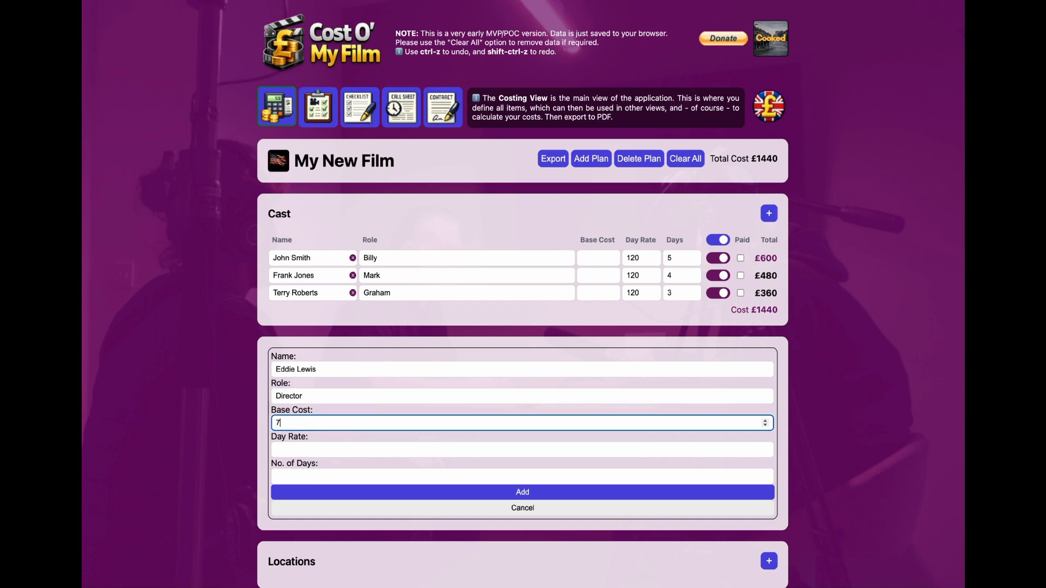
text(50)
click(514, 493)
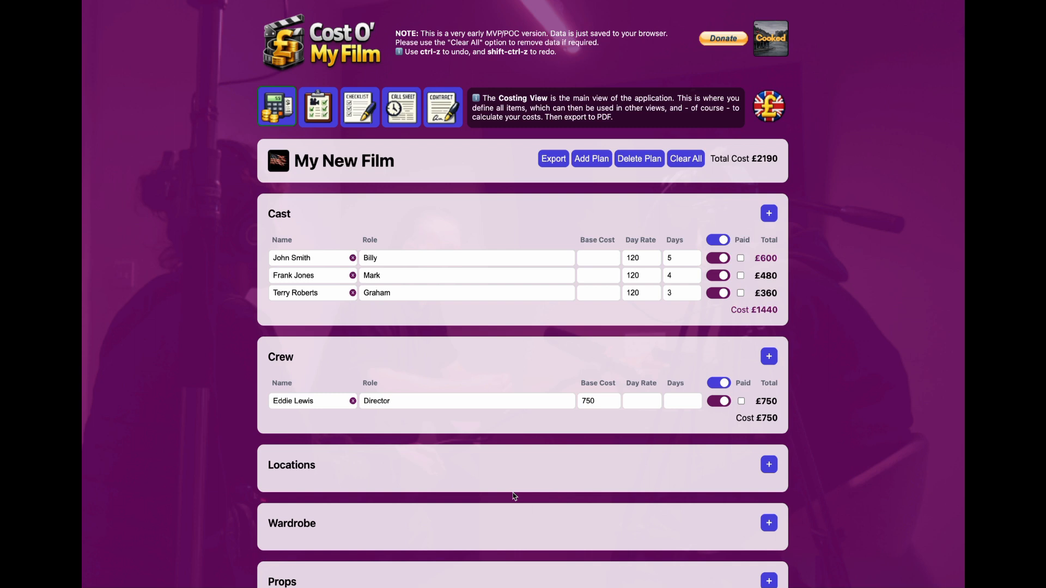
Add a second crew member with the full name, role Cinematographer and a base cost of 750
click(769, 356)
text(Betty Wallace)
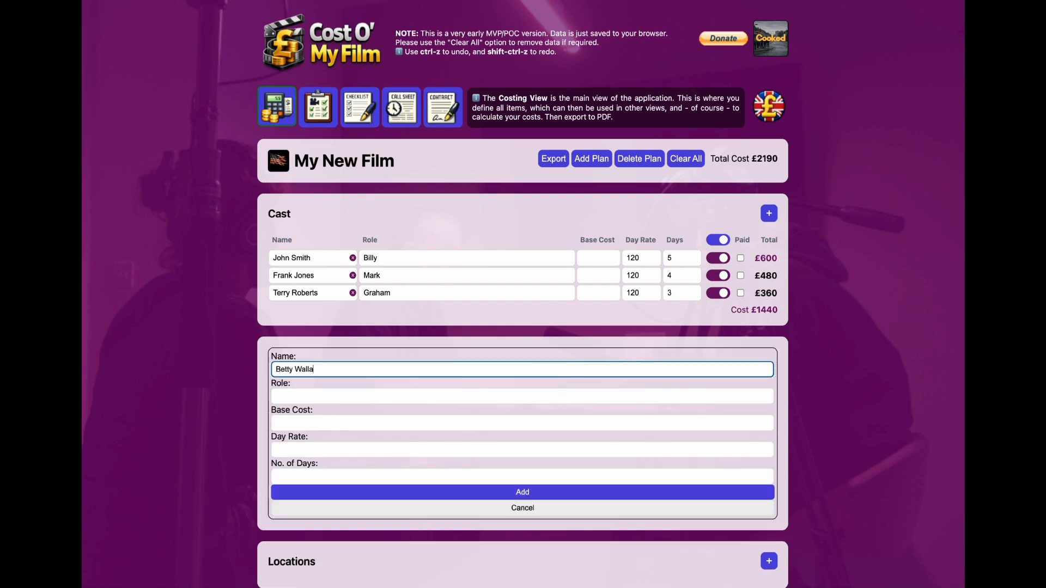
key(Tab)
text(Cinematorgrapher)
key(Tab)
text(750)
click(518, 492)
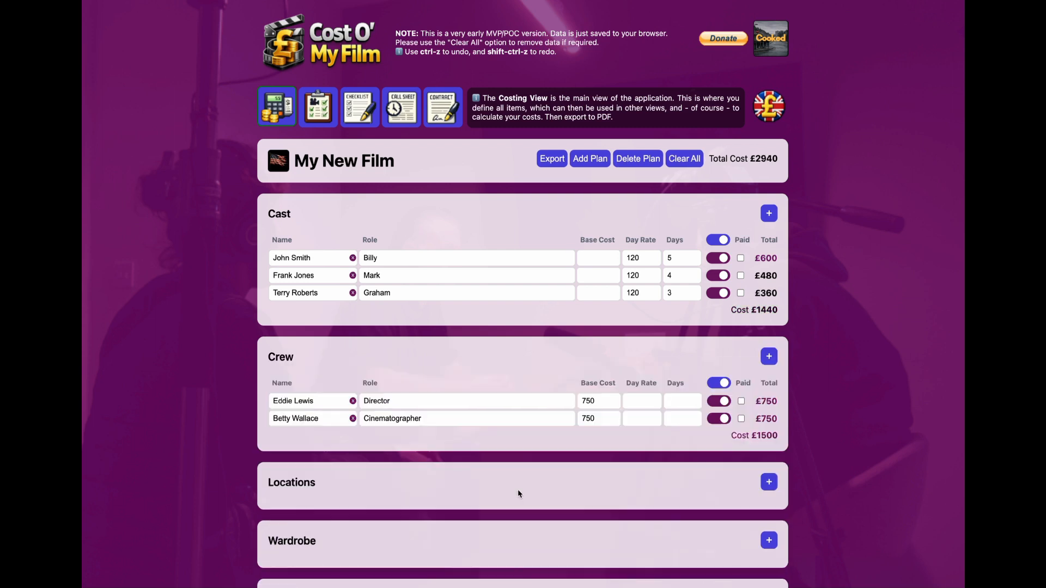
Add the location Underground Bunker with a day rate of 1000 for 3 days
scroll(489, 420, down, 2)
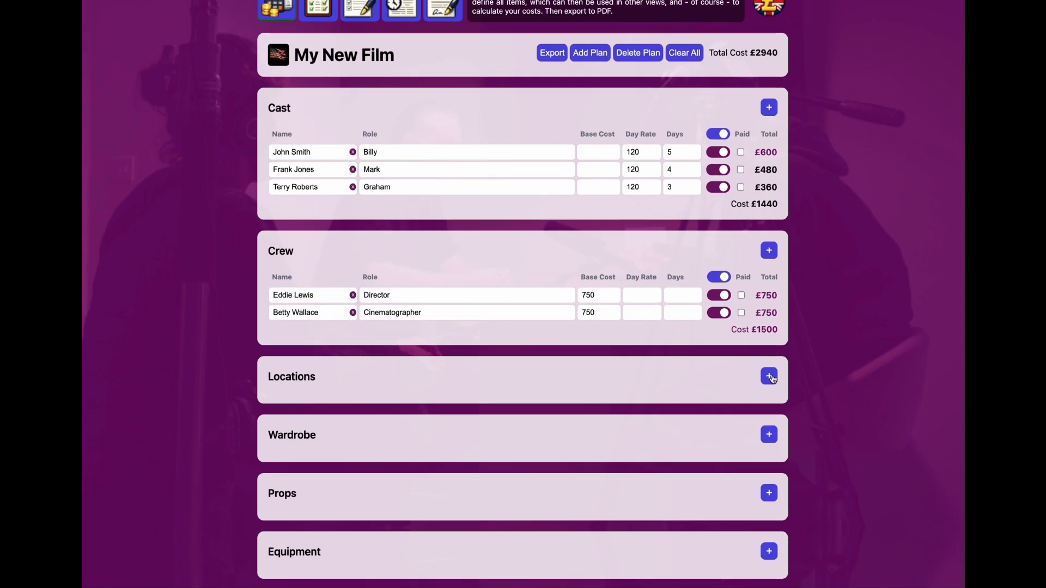
click(770, 378)
text(Underground Bunker)
click(343, 470)
text(1000)
key(Tab)
text(3)
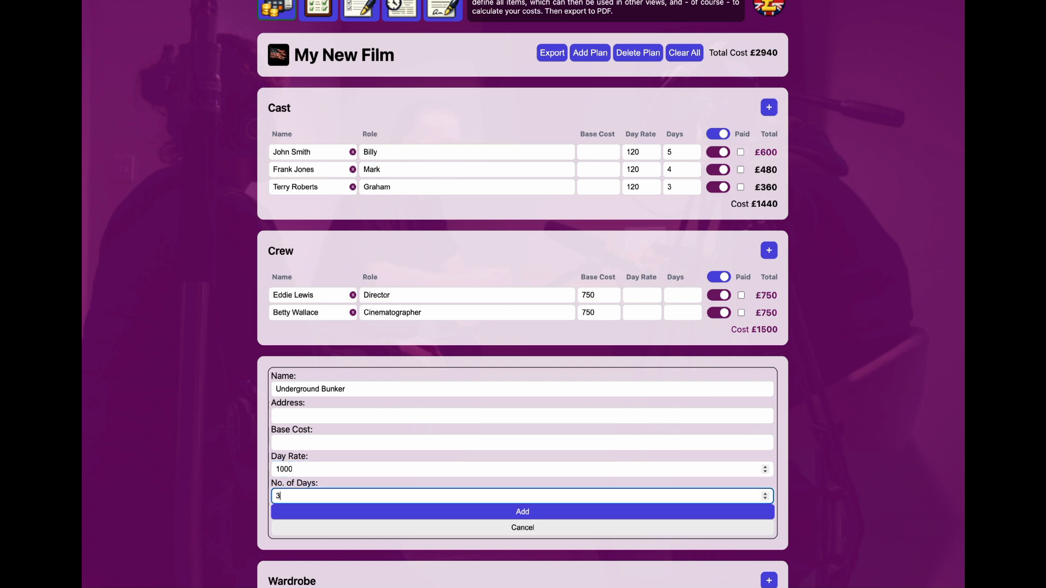
key(Return)
Add a second location, Office Building, with a day rate of 700 for 2 days
text(Office Building)
click(309, 469)
text(700)
key(Tab)
text(2)
key(Return)
Add a wardrobe item for the first cast member's clothing with a base cost of 200
scroll(489, 424, down, 3)
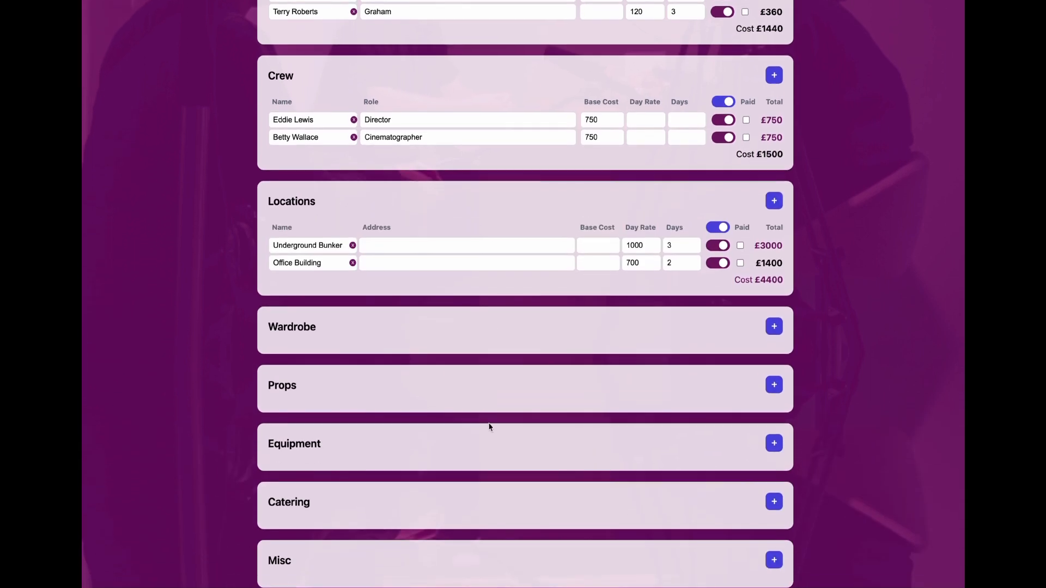
scroll(518, 418, down, 2)
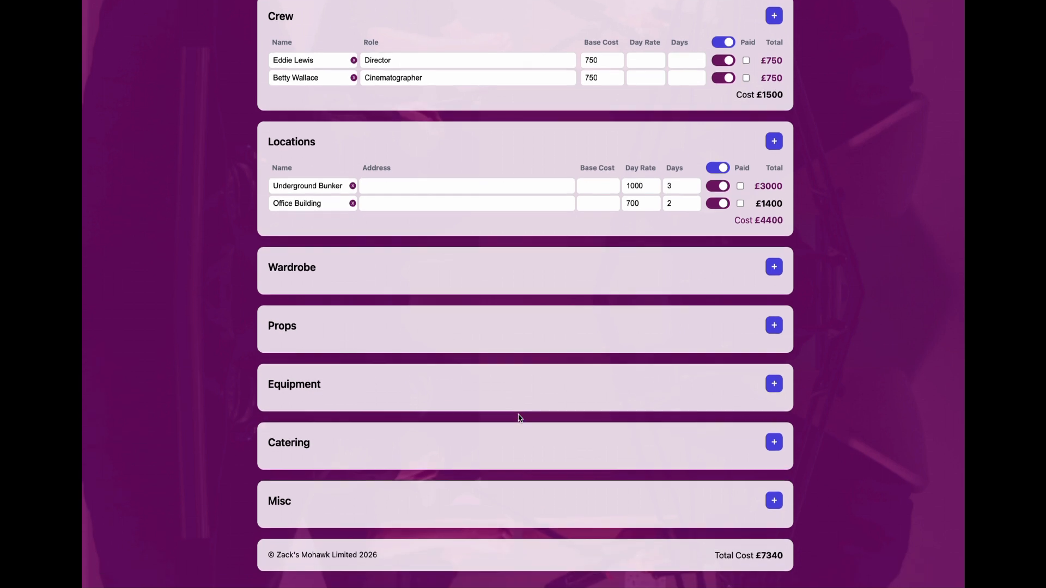
scroll(519, 417, up, 1)
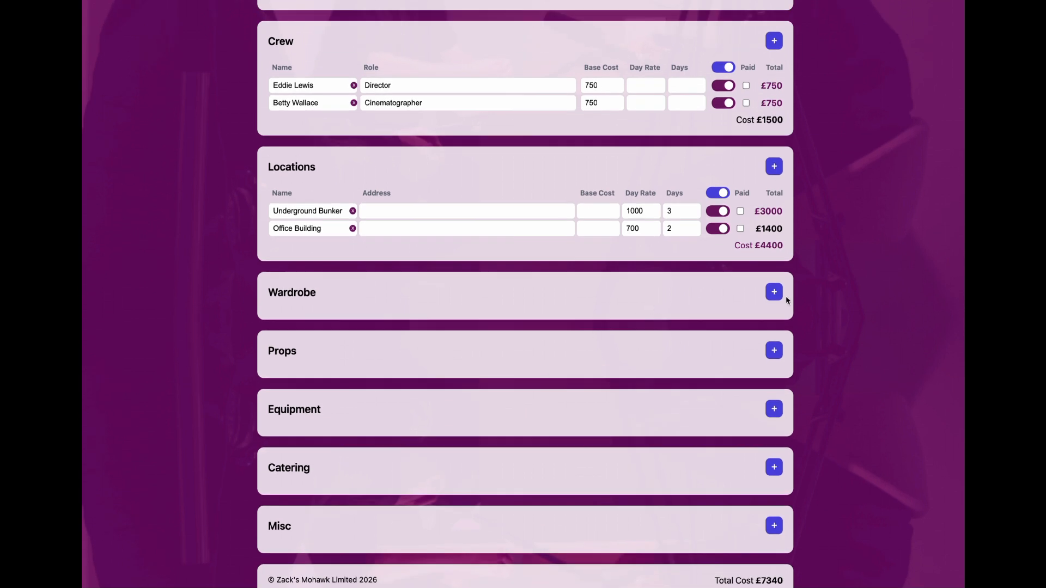
click(775, 292)
text(John's Clothing)
key(Tab)
key(Tab)
text(200)
key(Return)
Add wardrobe items for the second and third cast members' clothing, each with a base cost of 180
click(775, 298)
text(Frank's Clothing)
key(Tab)
key(Tab)
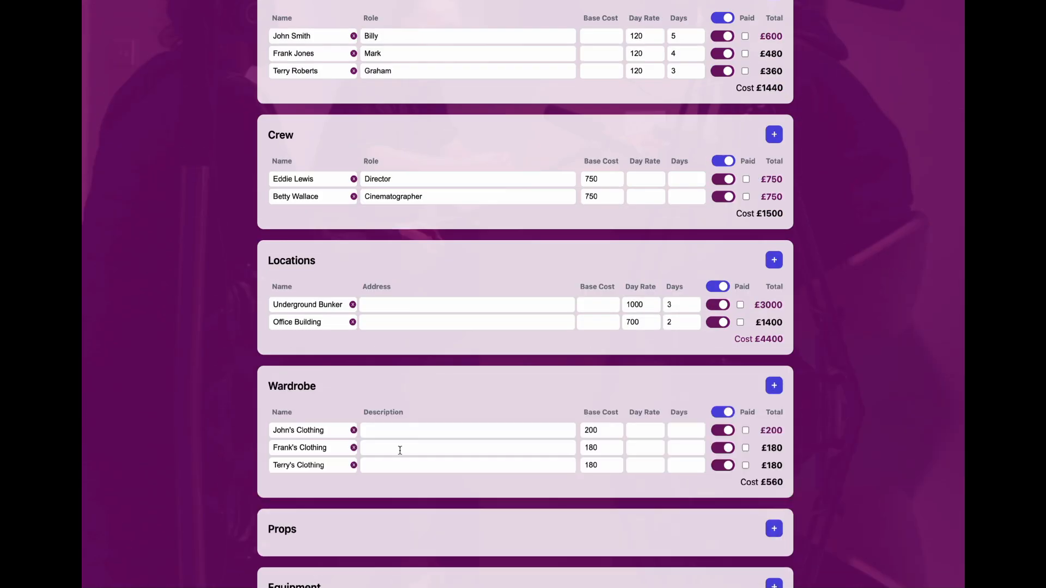
Mark the second and third cast members as paid
scroll(400, 451, down, 3)
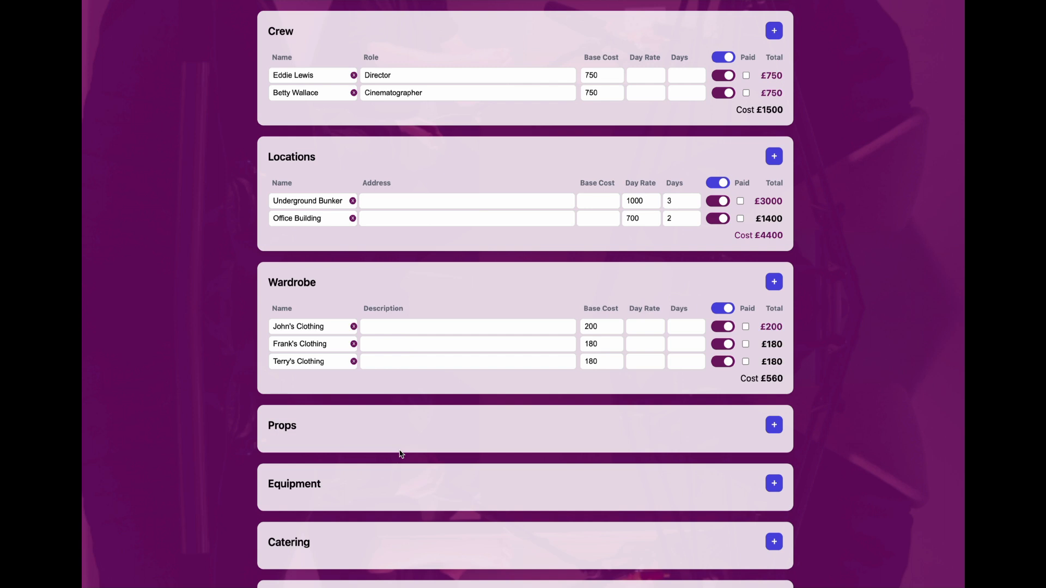
scroll(799, 373, up, 10)
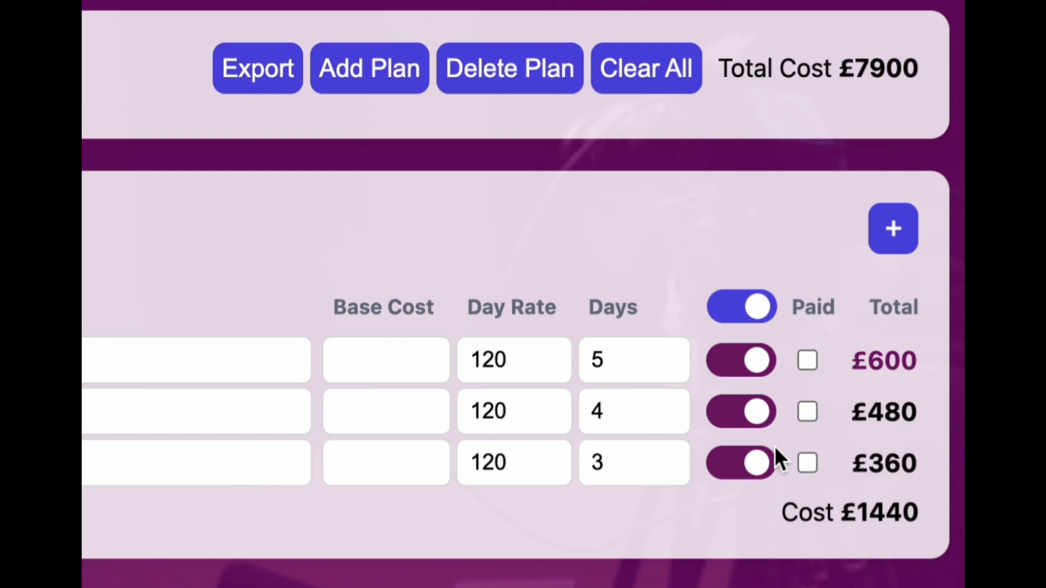
click(808, 413)
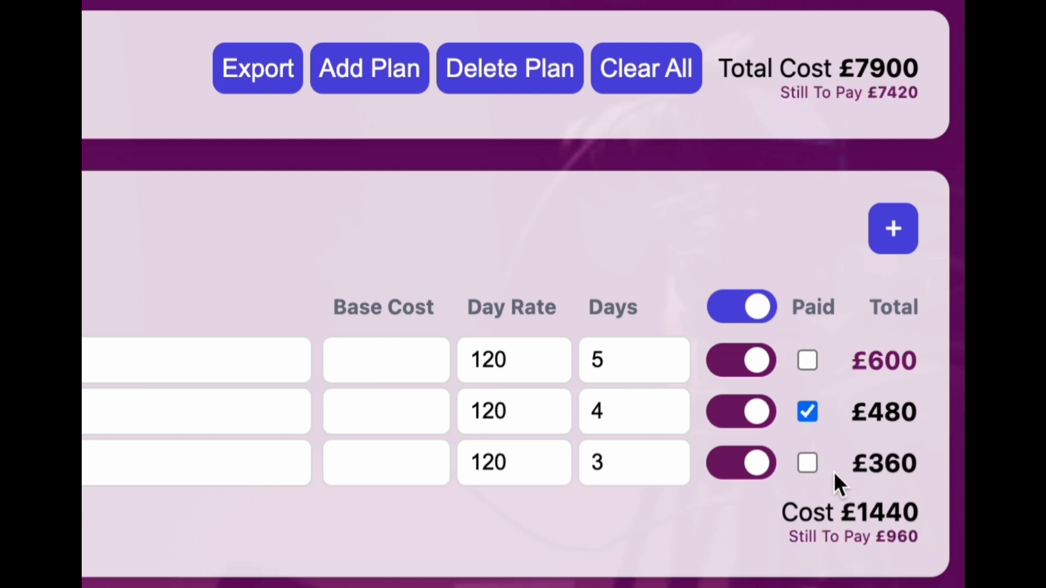
click(809, 465)
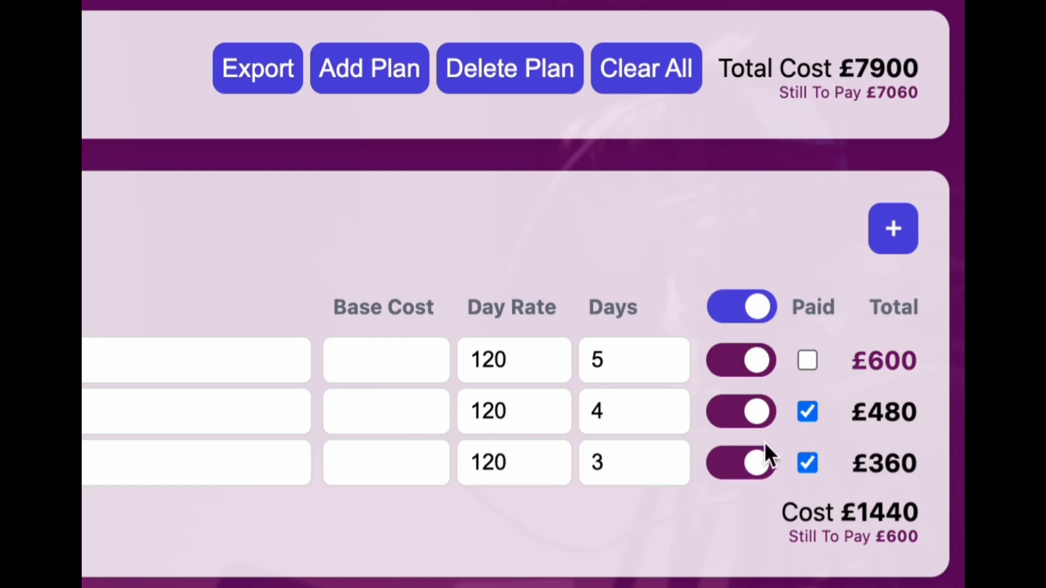
Exclude the first cast member from the costing, and include the same entry again
click(764, 372)
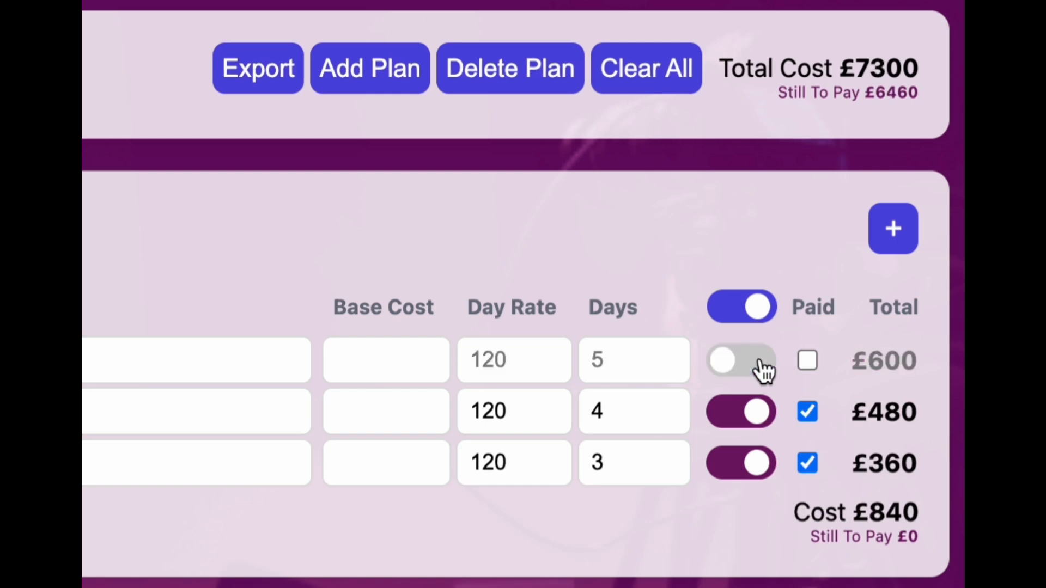
click(764, 372)
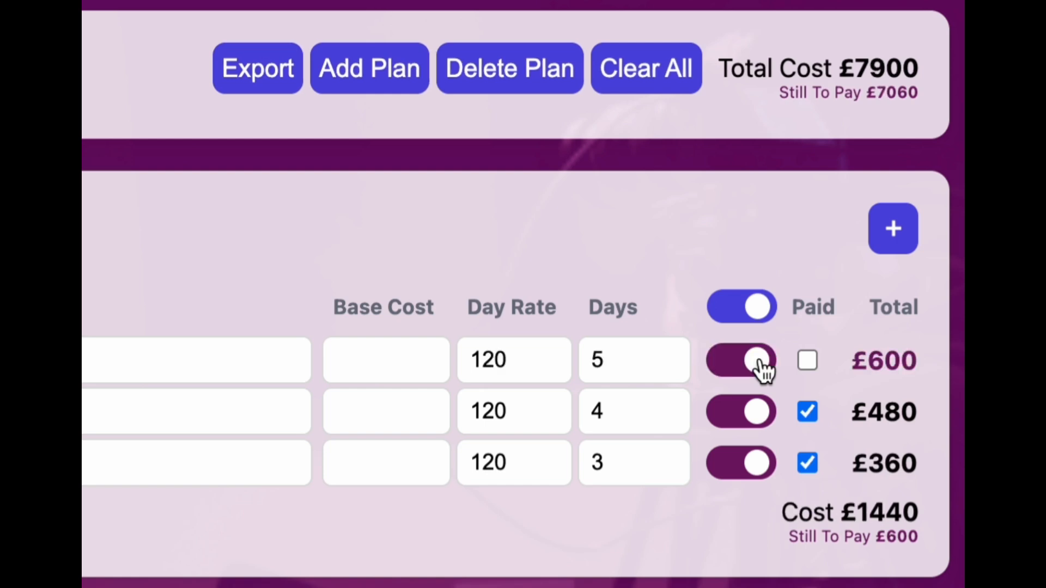
scroll(683, 361, down, 3)
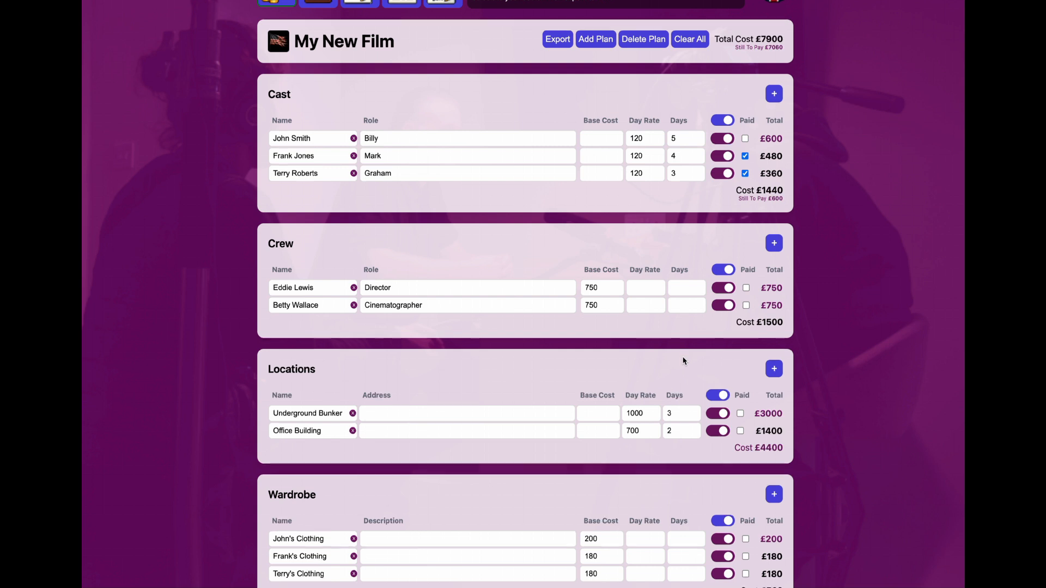
Exclude the Underground Bunker location from the costing, and include it again
scroll(683, 362, down, 2)
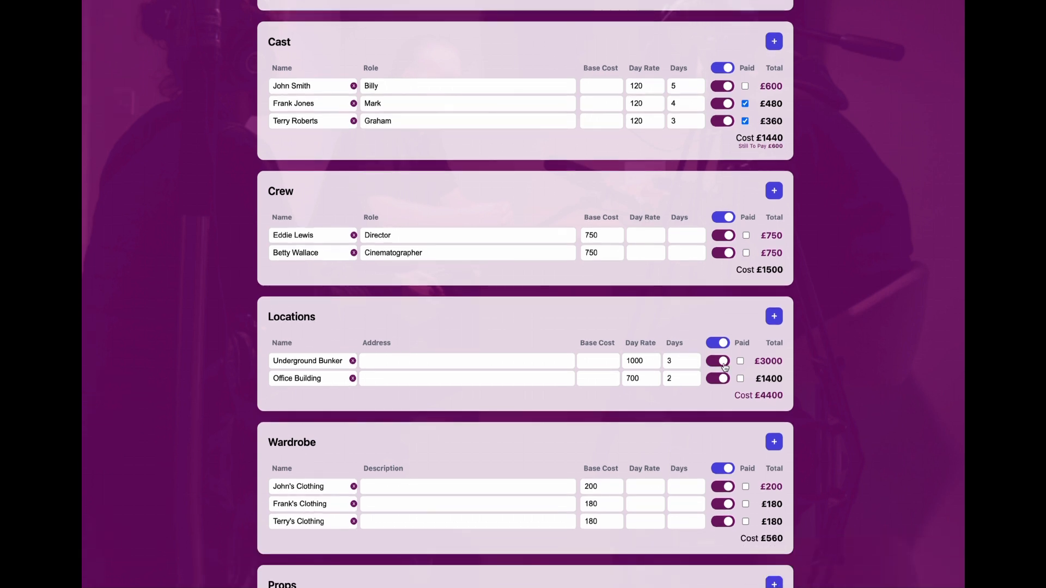
click(725, 368)
scroll(759, 331, up, 5)
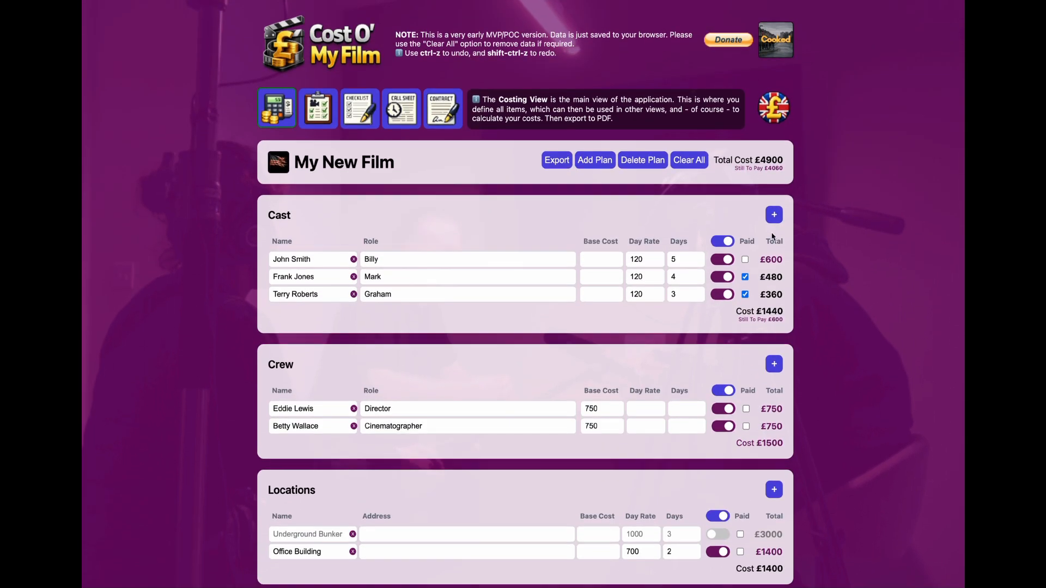
scroll(770, 245, down, 5)
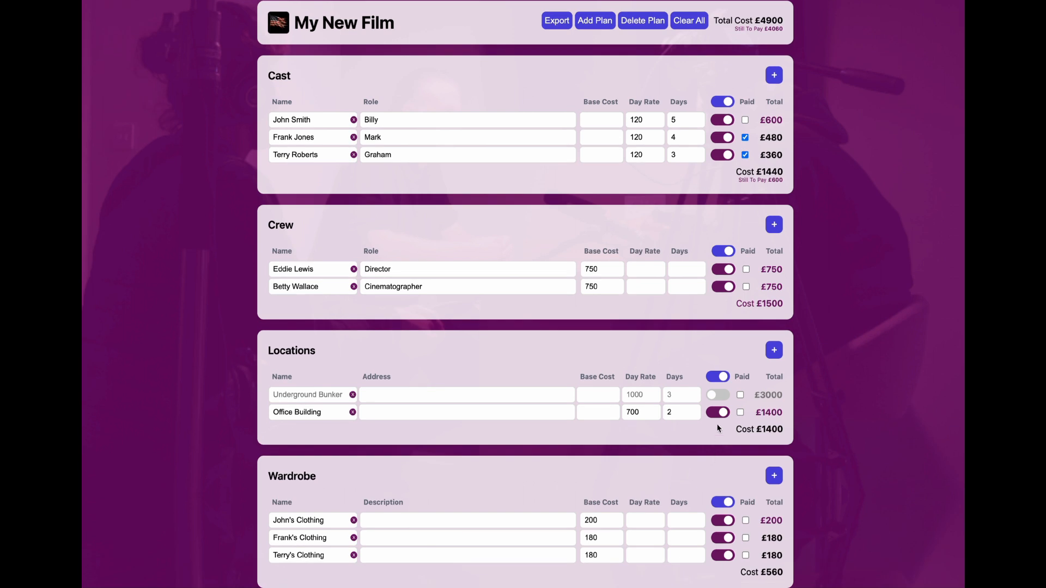
click(724, 397)
scroll(725, 397, up, 3)
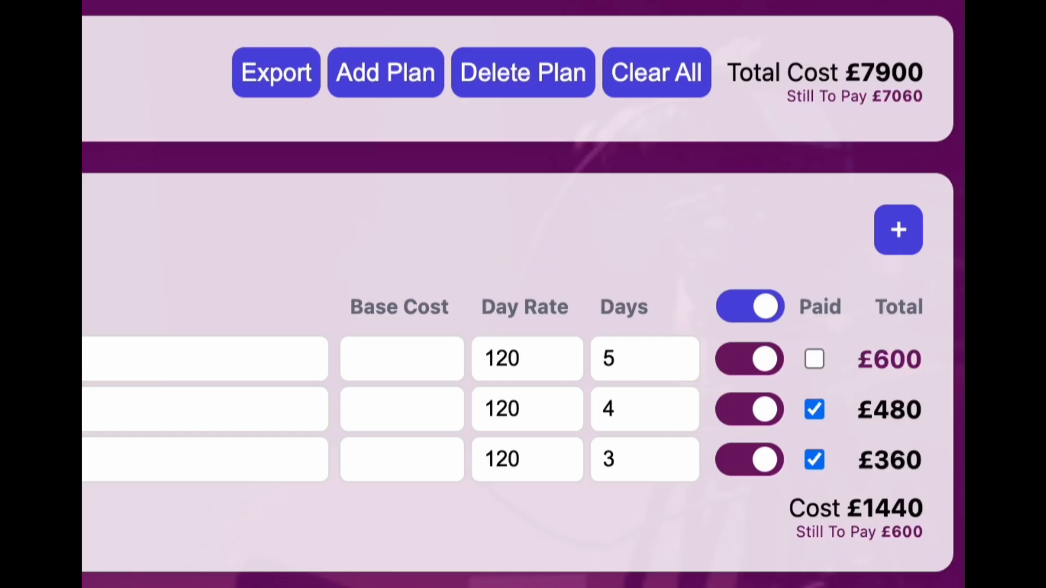
Exclude the entire Cast section from the costing and include it again, twice in a row
click(769, 308)
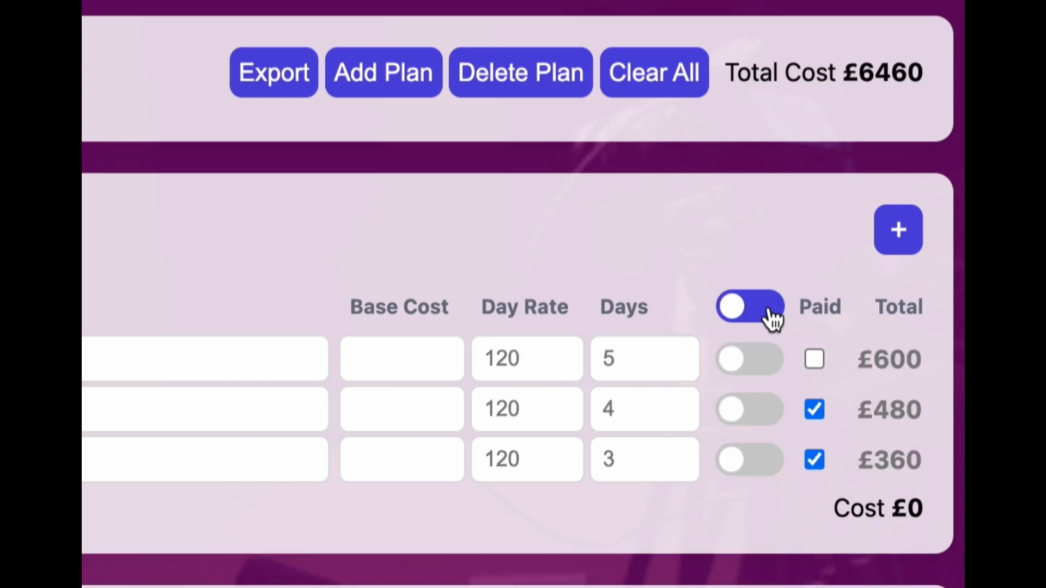
click(768, 308)
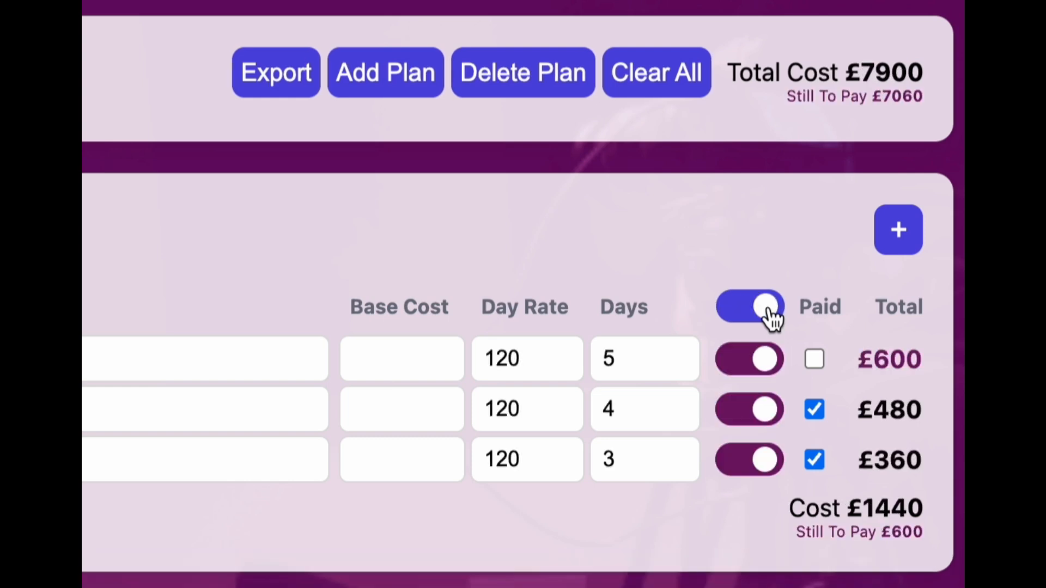
click(768, 308)
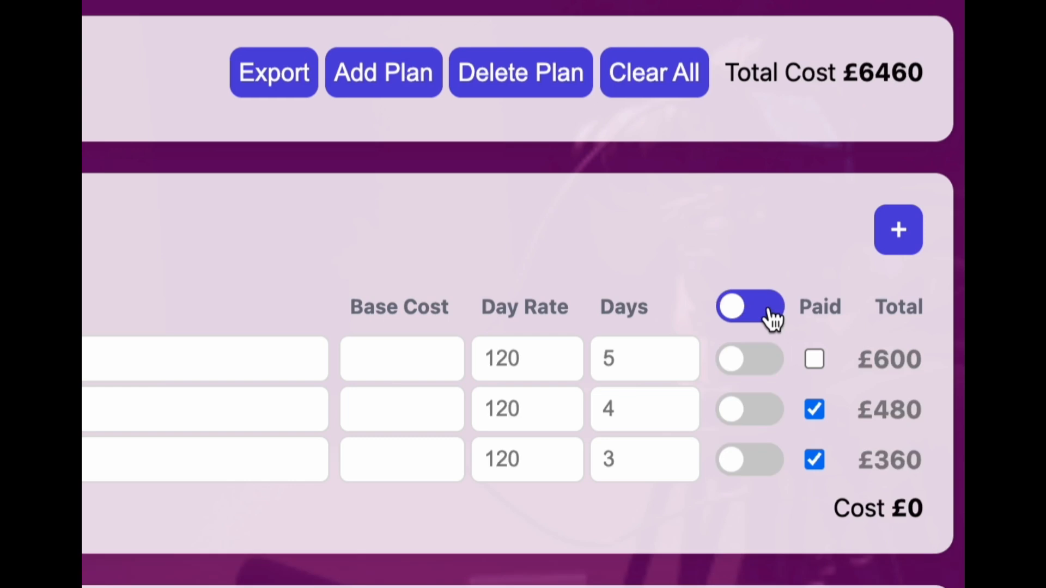
click(769, 310)
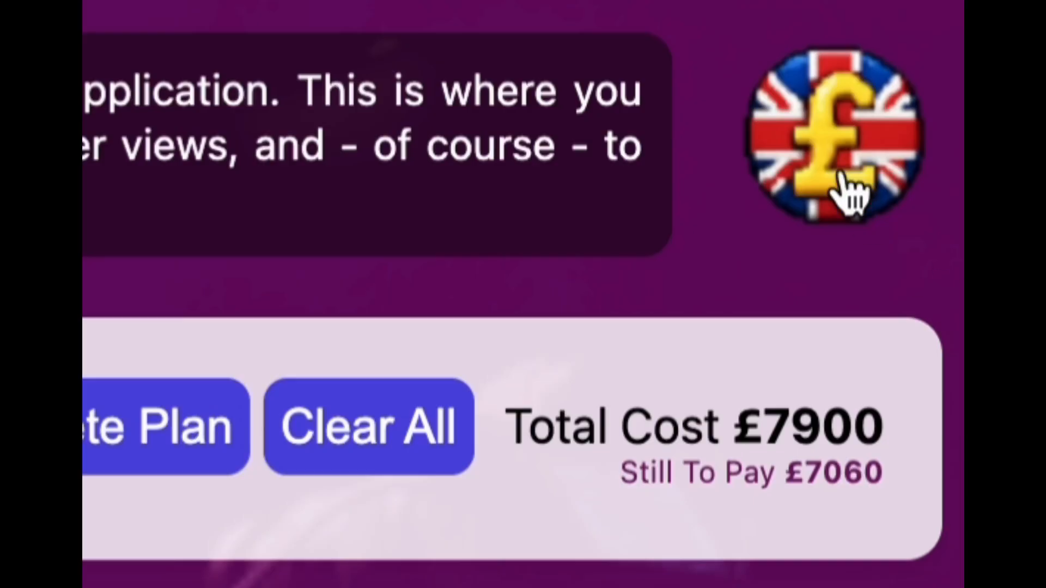
Cycle the plan's currency through euros and dollars and back to pounds
click(850, 188)
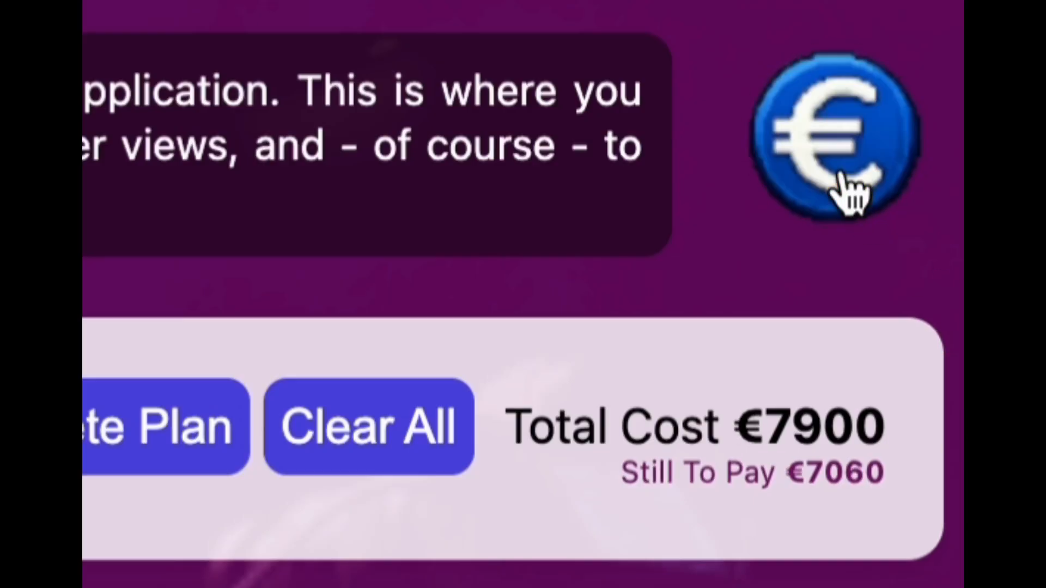
click(850, 188)
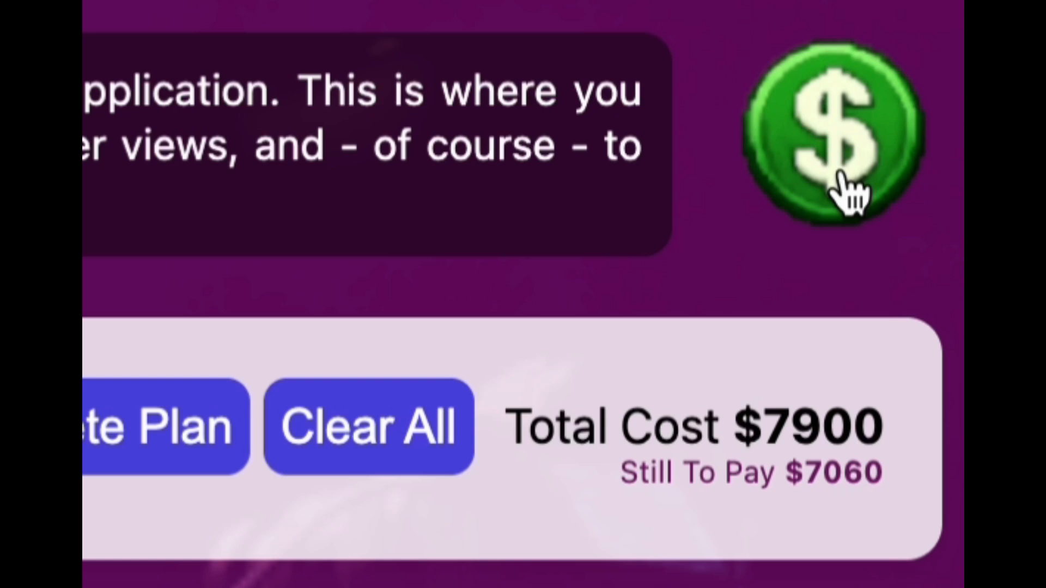
click(850, 188)
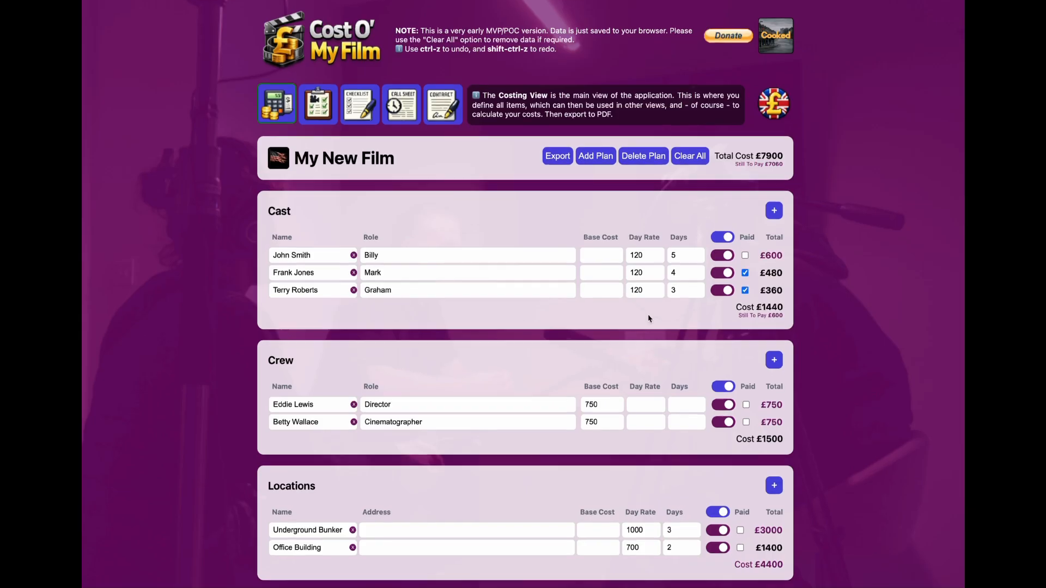
Delete the Office Building location, and undo the deletion
scroll(649, 318, down, 5)
scroll(649, 319, down, 3)
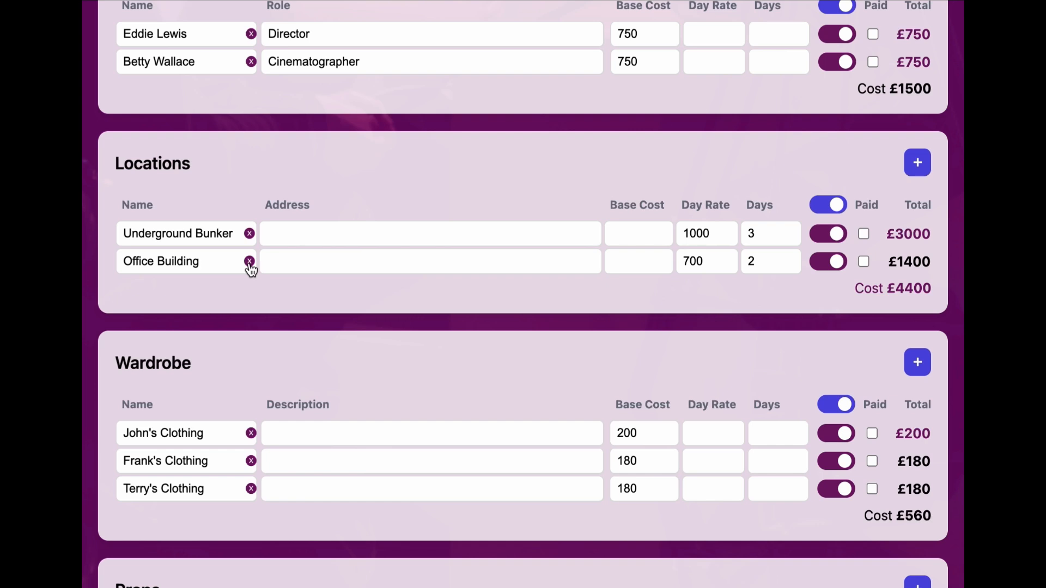
click(249, 262)
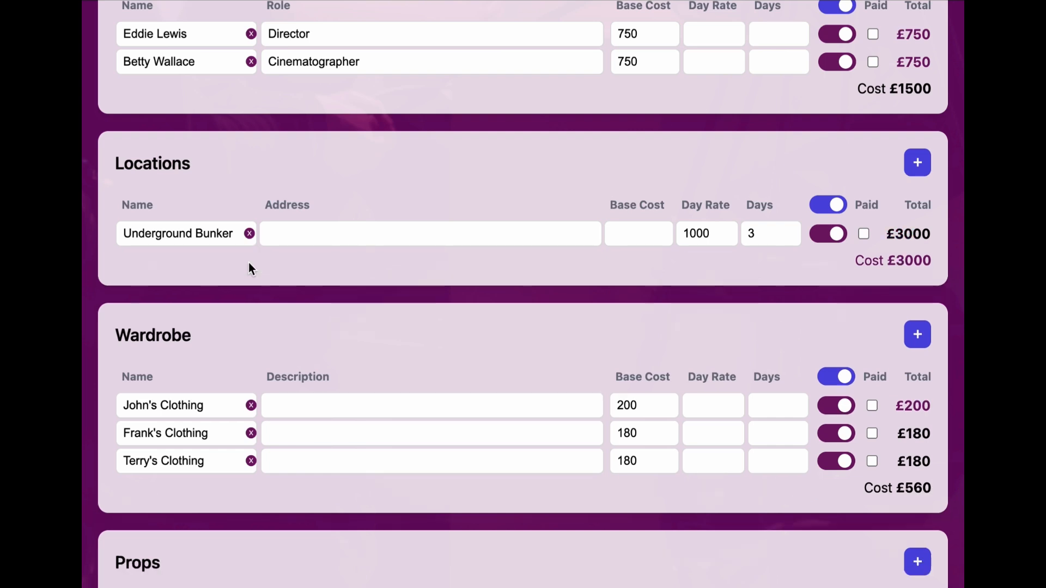
key(super+z)
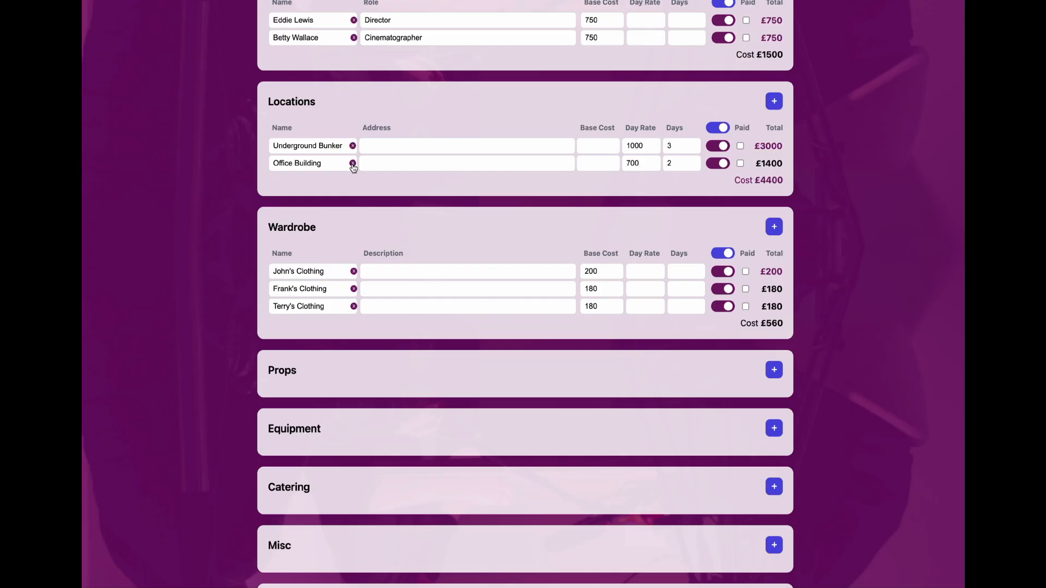
Export the My New Film cost sheet as a PDF
scroll(567, 245, up, 7)
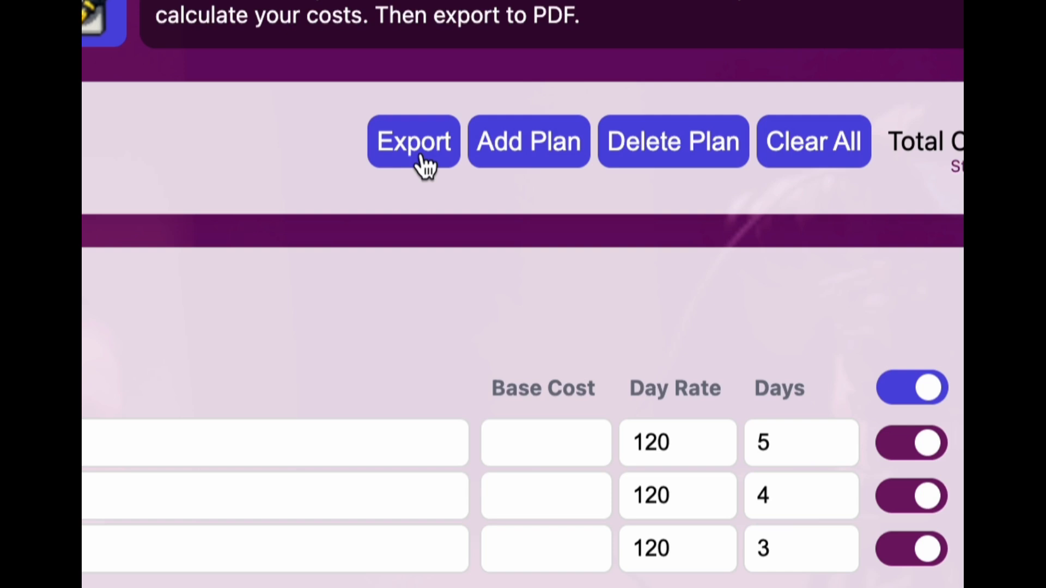
click(564, 139)
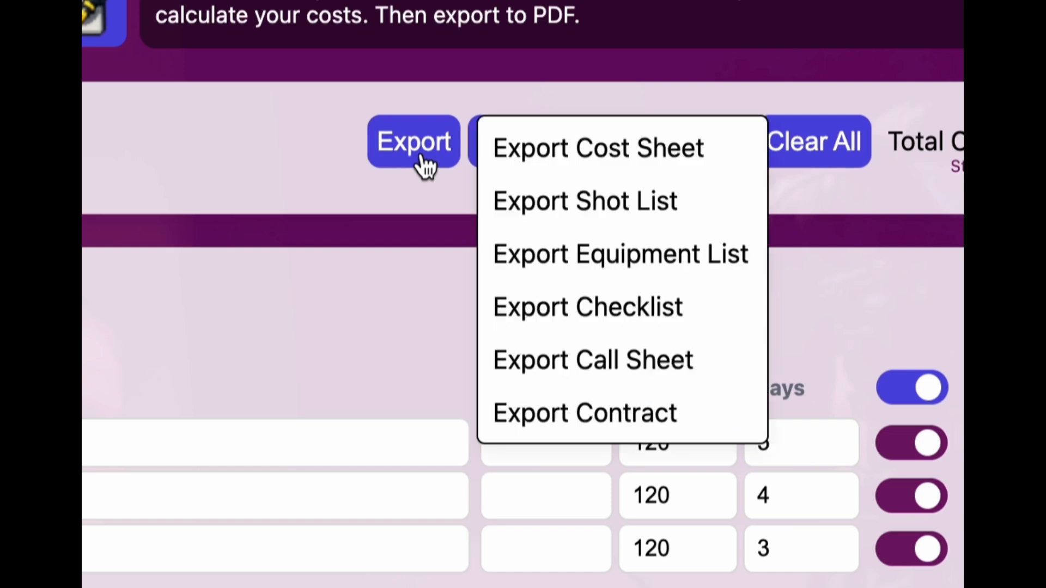
click(590, 156)
scroll(616, 141, up, 1)
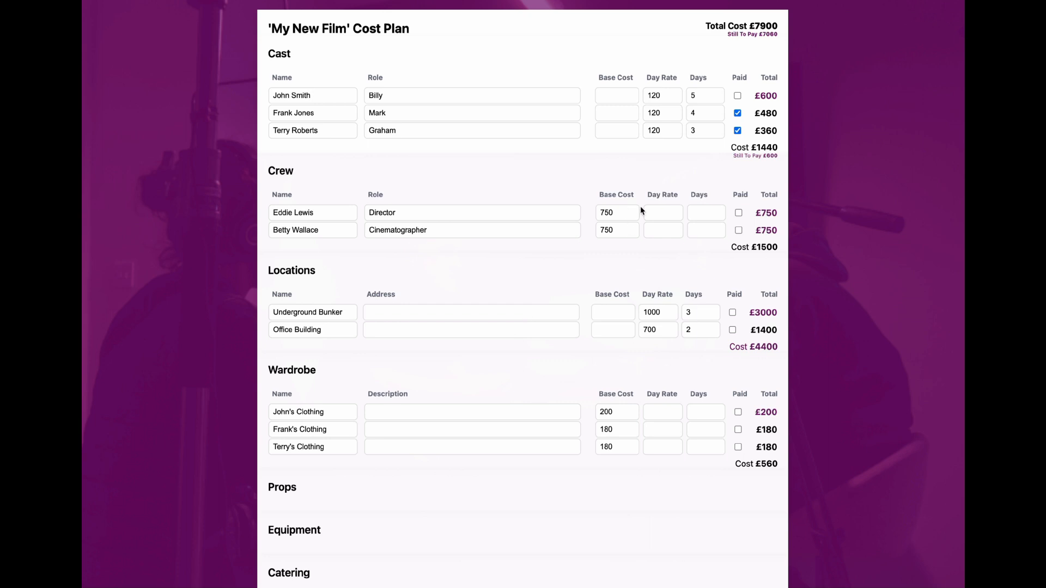
scroll(654, 288, down, 4)
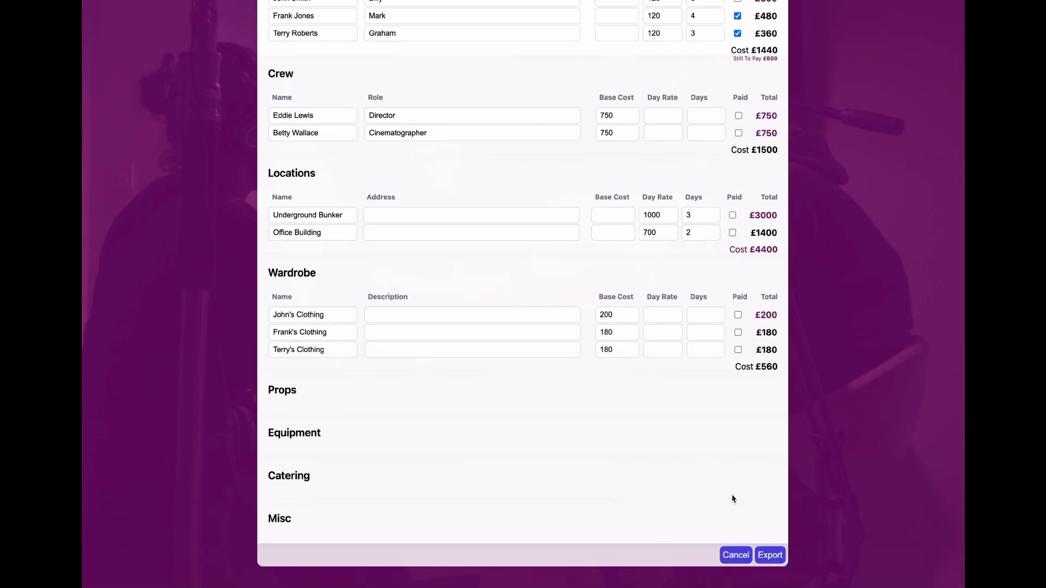
click(770, 555)
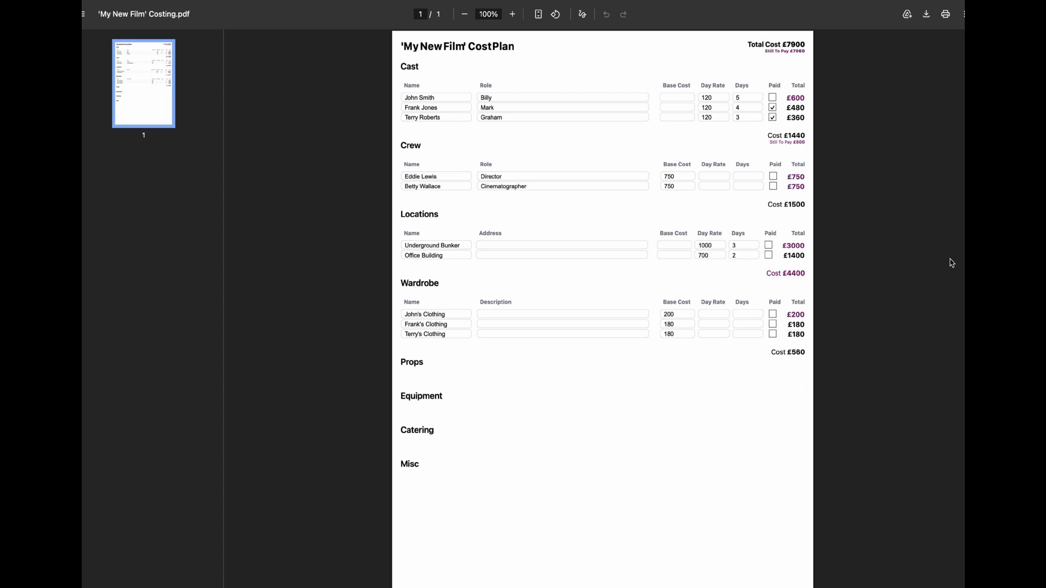
Check the print preview of the costing PDF without printing, and close the cost plan export
click(947, 15)
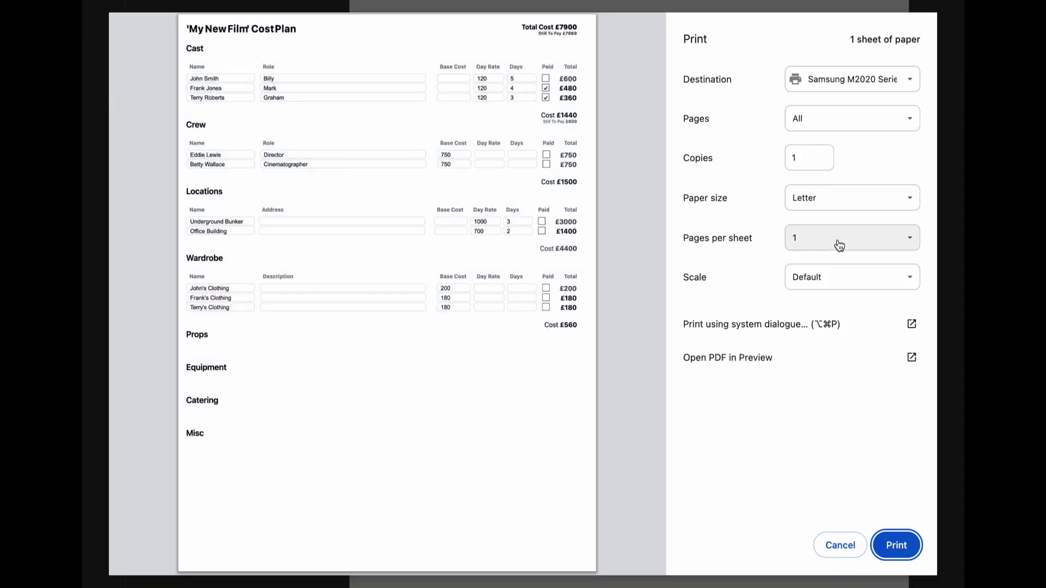
click(832, 547)
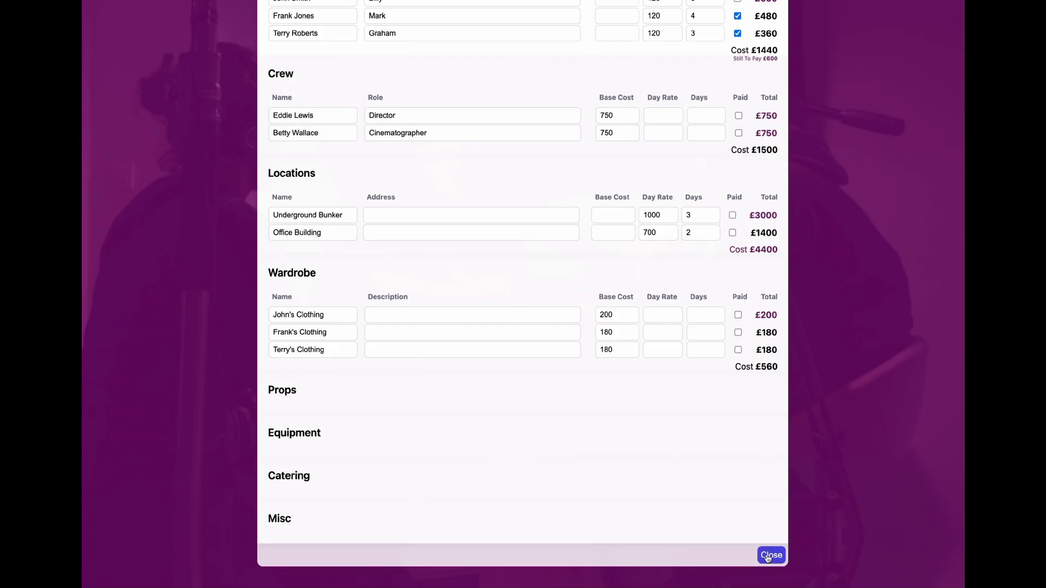
click(771, 556)
scroll(855, 421, up, 3)
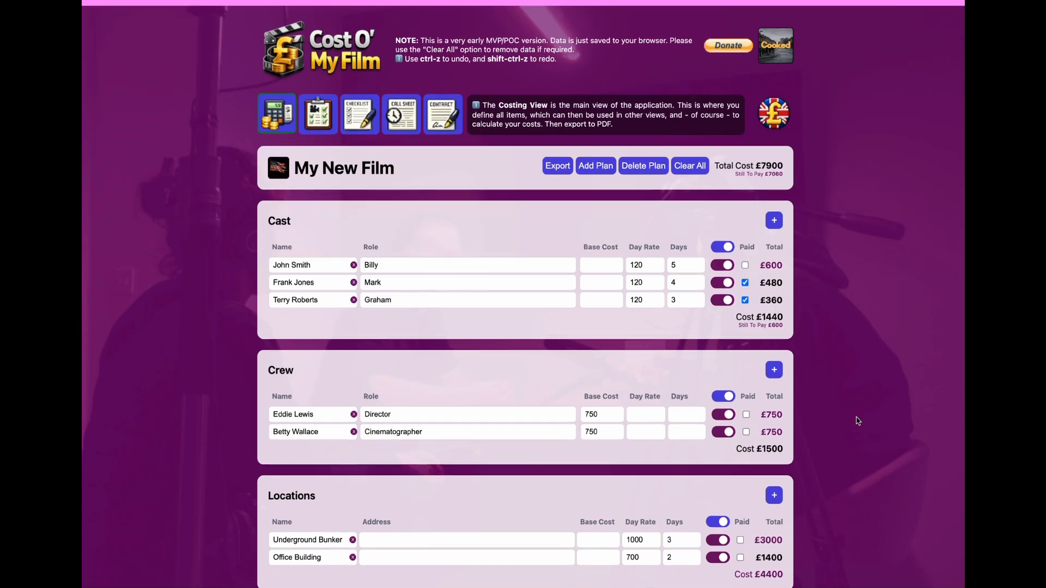
Add a scene named INT. UNDERGROUND BUNKER in the Shot List view
click(319, 111)
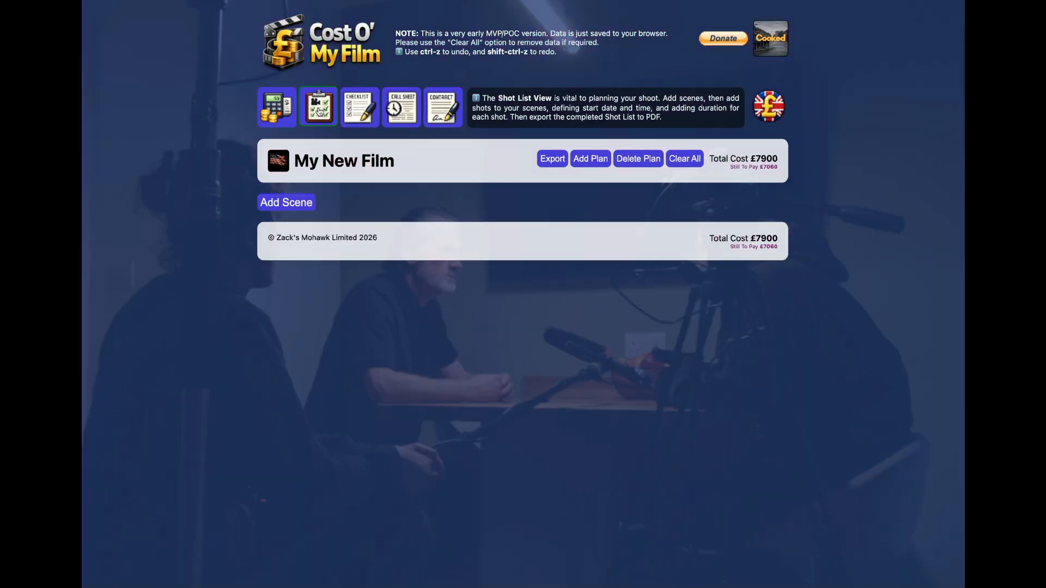
click(290, 205)
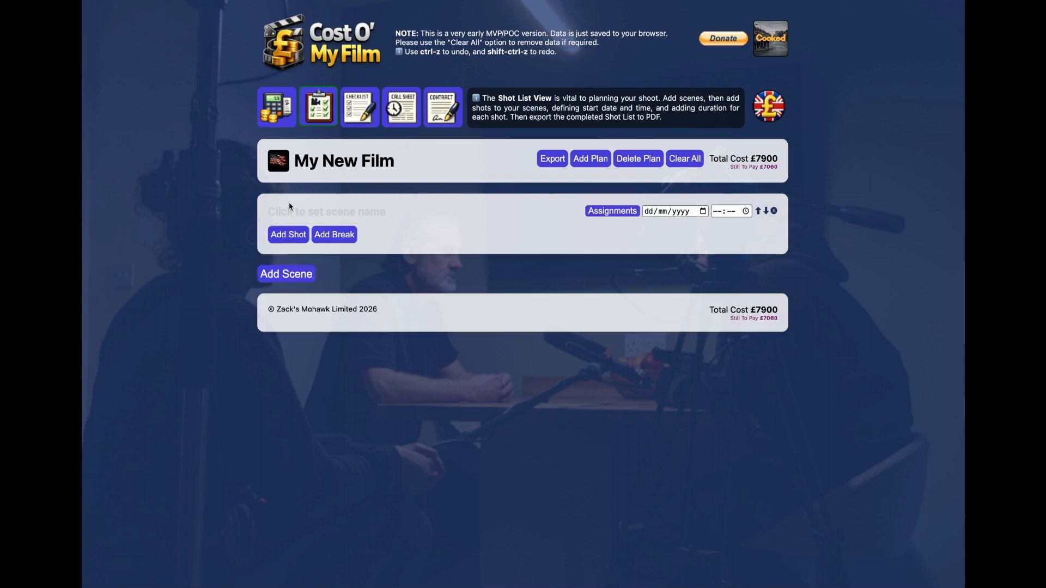
click(338, 216)
text(INT. UNDERGROUND BUNKER)
key(Return)
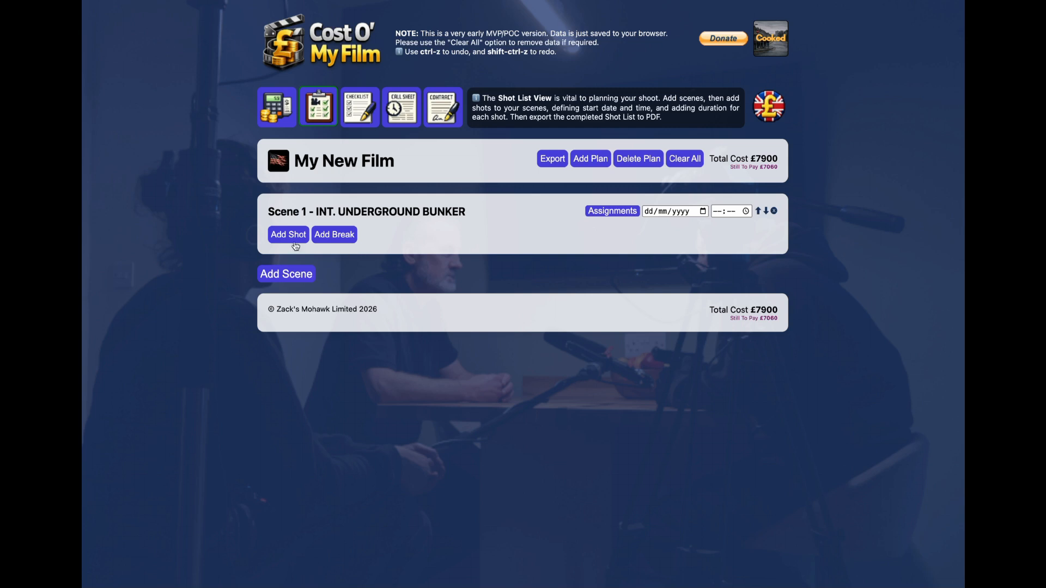
Add a first shot described as "Full scene, end-to-end" with shot type Wide and a duration of 25 minutes
click(284, 236)
click(352, 261)
text(Full scene)
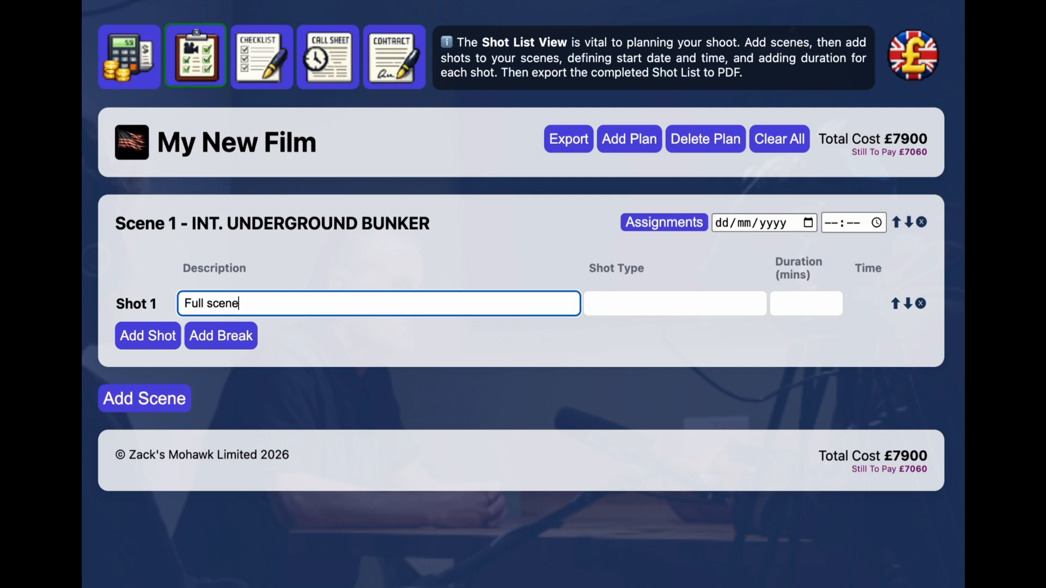
text(, end-to-end)
click(615, 305)
text(Wide)
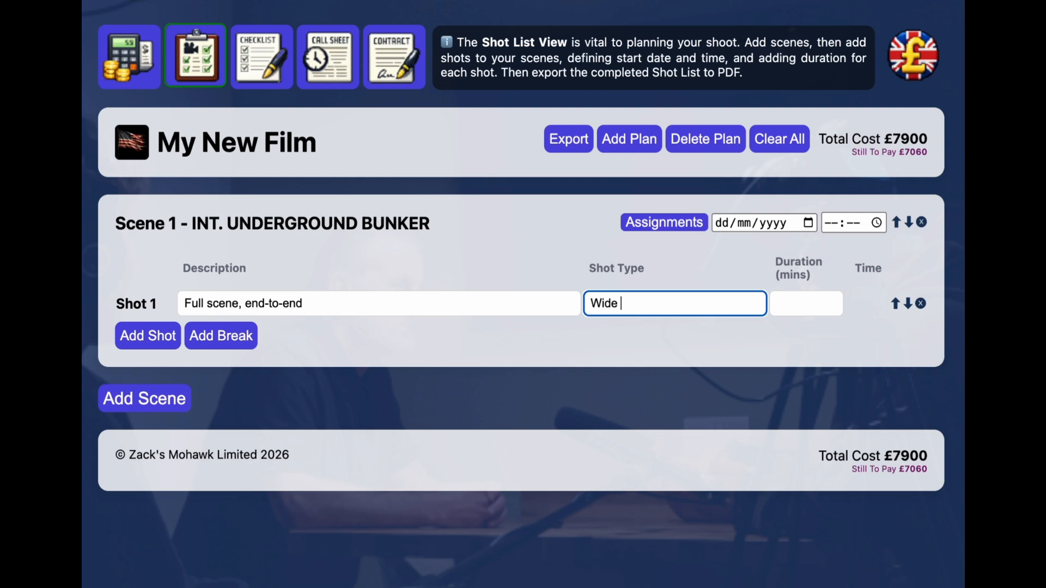
key(BackSpace)
key(Tab)
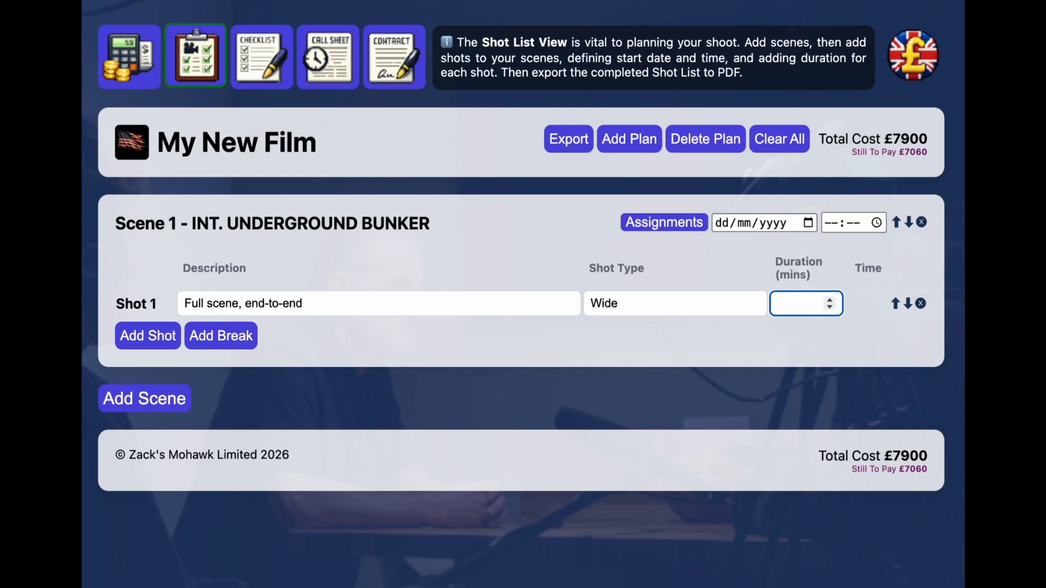
text(25)
Add shots 2 and 3 of the full scene, with shot types "Close on" the first and second cast members' characters, 25 minutes each
key(Return)
text(Close on Billy)
key(Return)
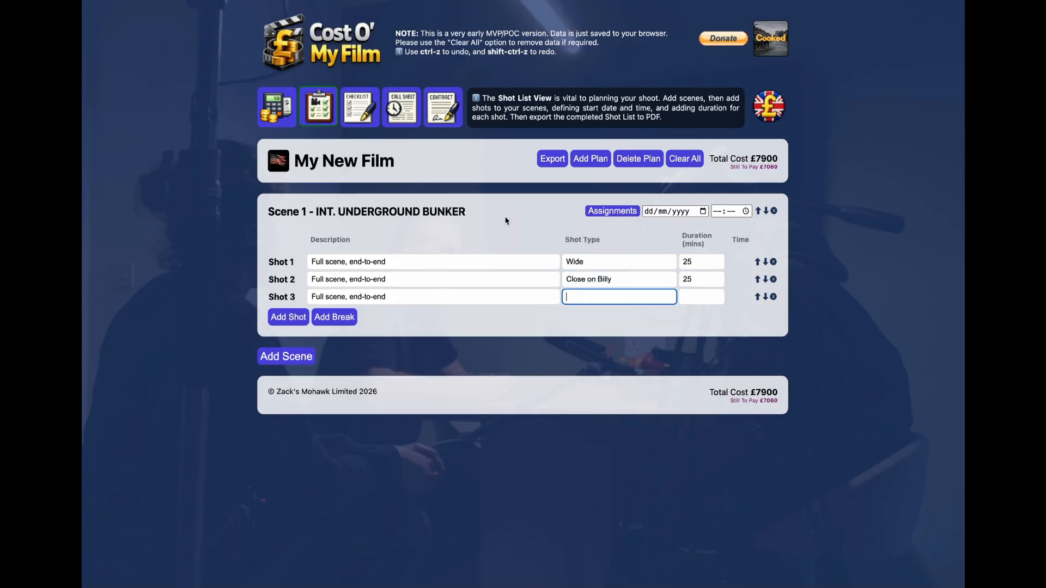
text(Close on Mark)
key(Tab)
text(25)
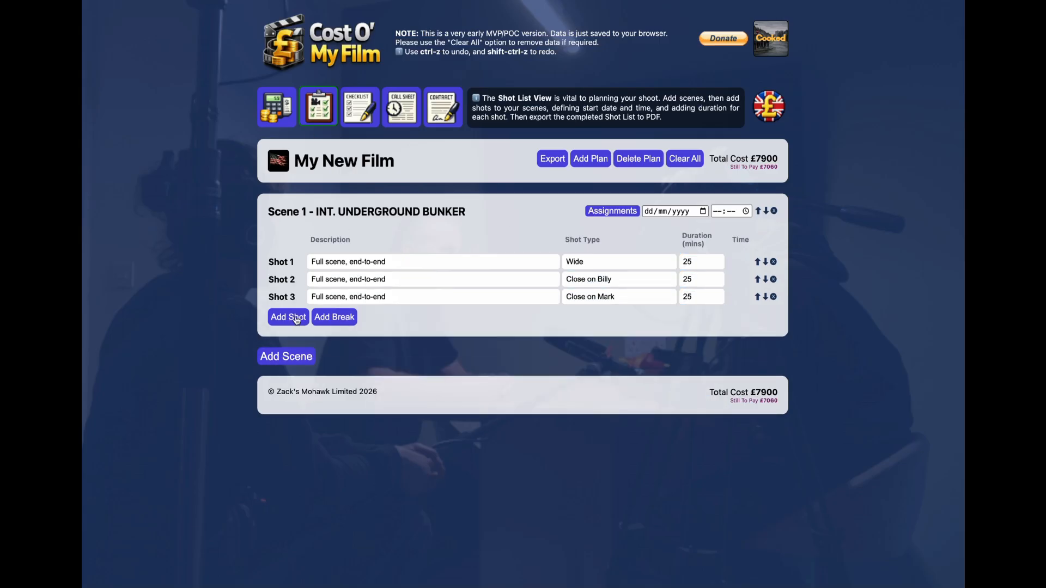
Add a fourth full-scene shot with shot type "Close on" the third cast member's character and a duration of 25 minutes
key(Return)
text(Close on Graham)
key(Tab)
text(25)
click(654, 341)
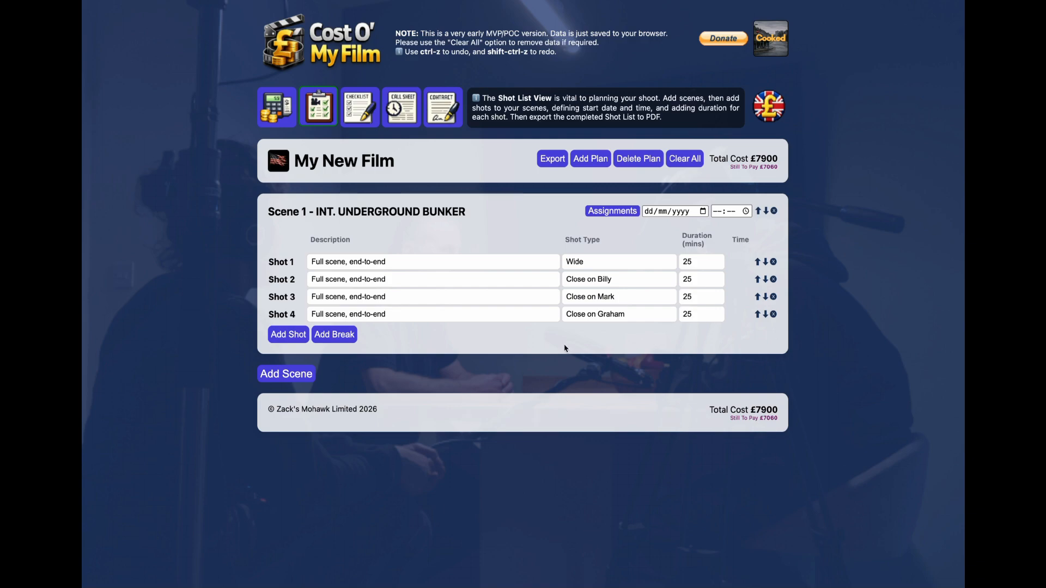
Add a 15-minute break after shot 4 described as "Actors take a break, prepare for insert shots"
click(233, 339)
click(277, 325)
text(Acrors take a b)
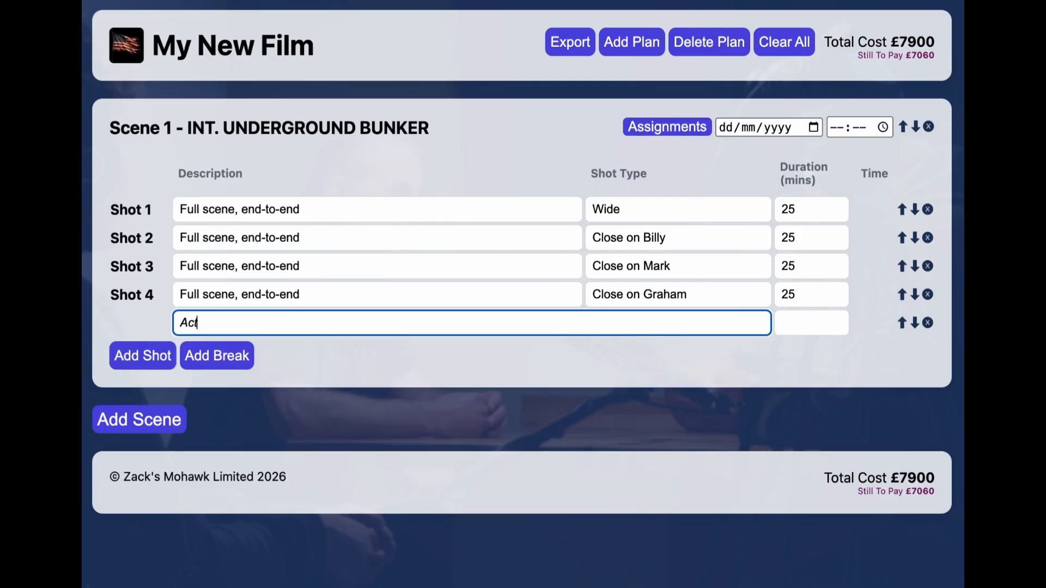
text(reak, )
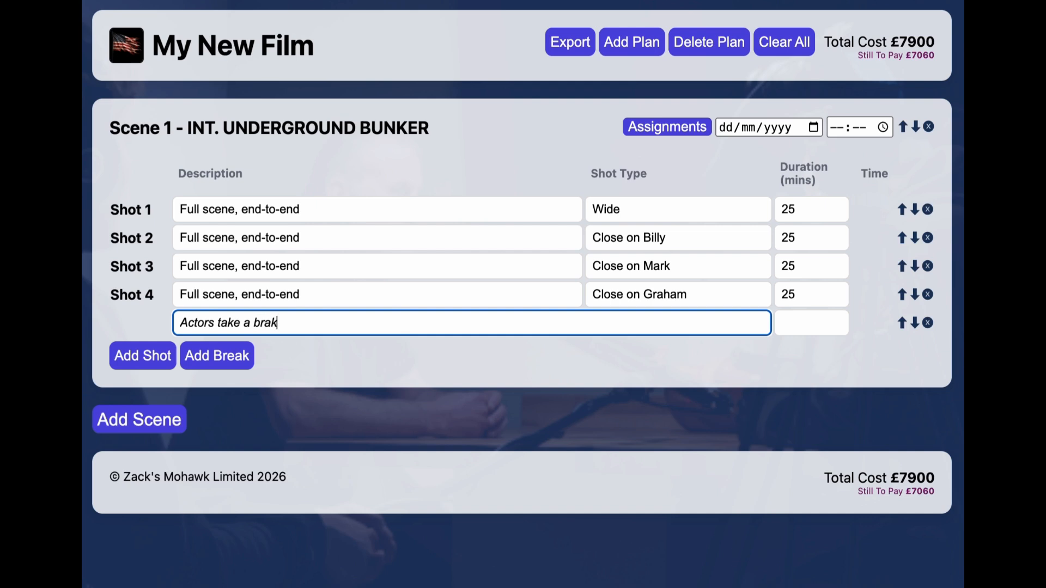
text(prepare for insert shots)
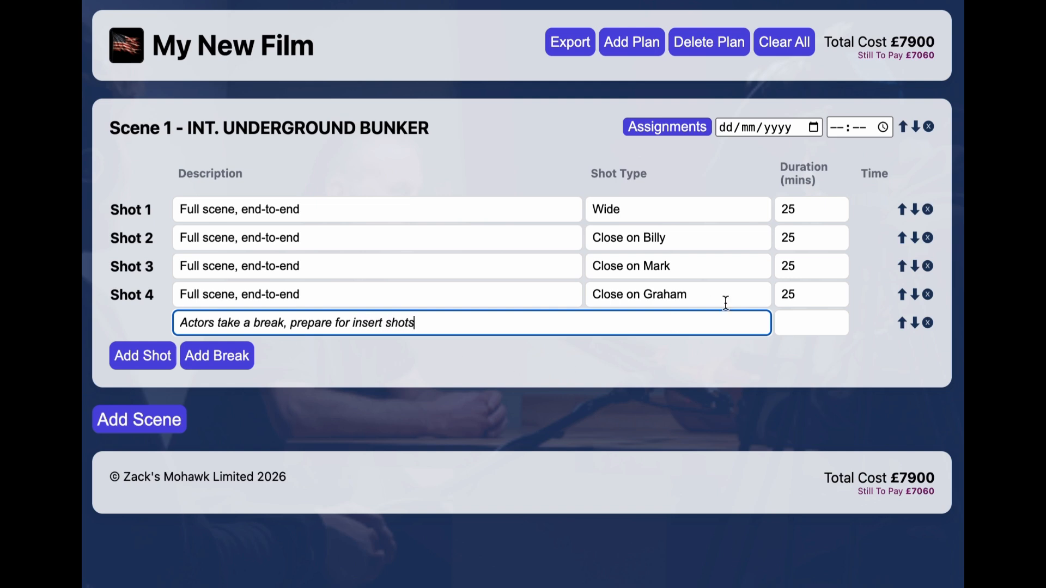
click(806, 324)
text(15)
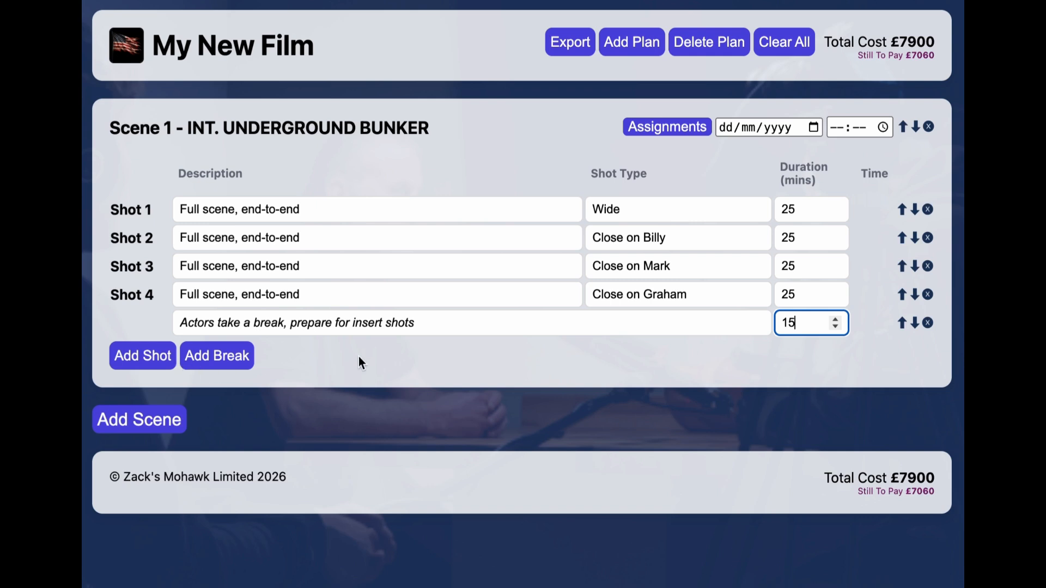
Add a 10-minute shot after the break, described as "Shot of items on table" with shot type Close
click(154, 365)
text(Shot of items on table)
click(678, 351)
text(Close)
click(817, 352)
text(10)
Add two 10-minute shots described as "Shot of entrance to bunker", the first with shot type Mid and the second Wide
click(143, 384)
click(335, 378)
text(Shot of entrance to bunker)
triple_click(229, 379)
key(super+c)
click(229, 407)
key(super+v)
click(639, 408)
text(Wide)
click(811, 407)
text(10)
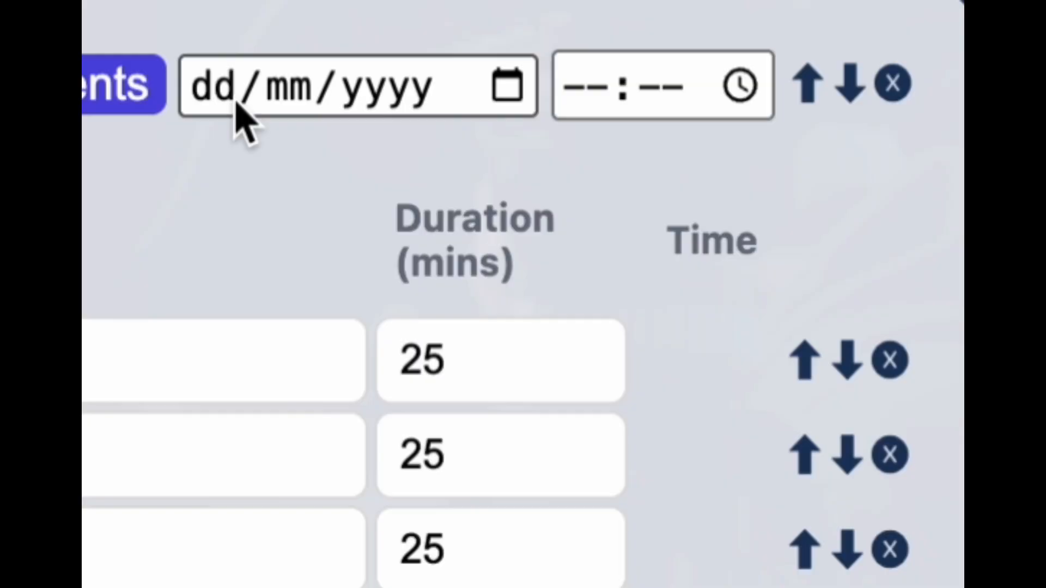
Set the shooting date of Scene 1 to 01/06/2026
click(251, 93)
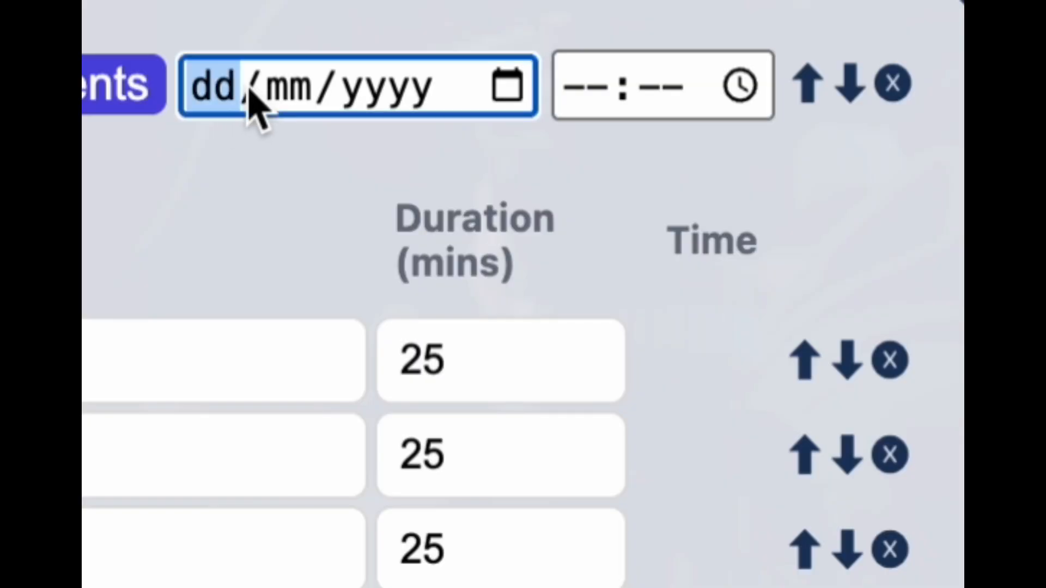
click(508, 84)
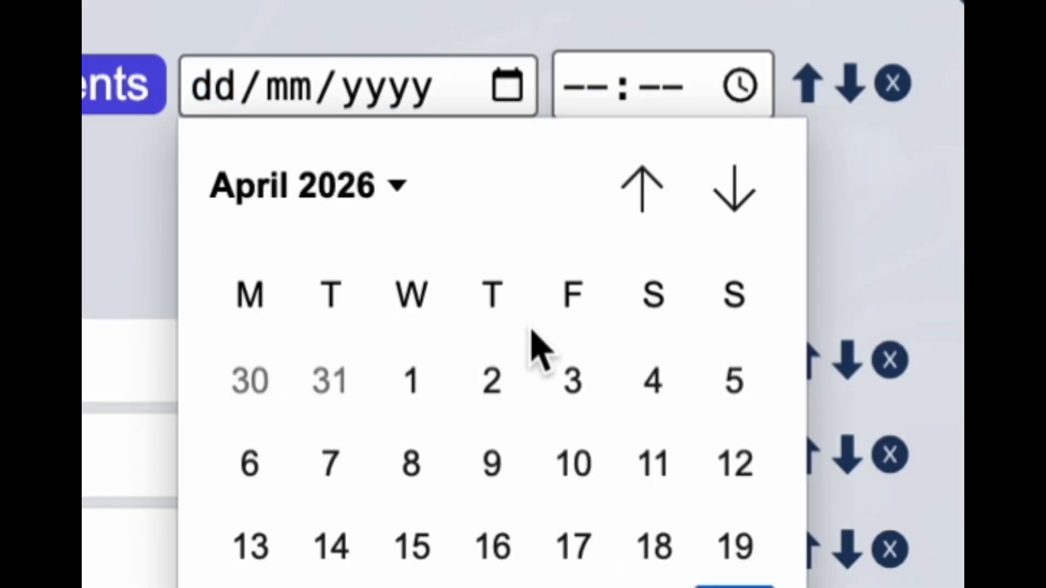
click(771, 199)
click(772, 200)
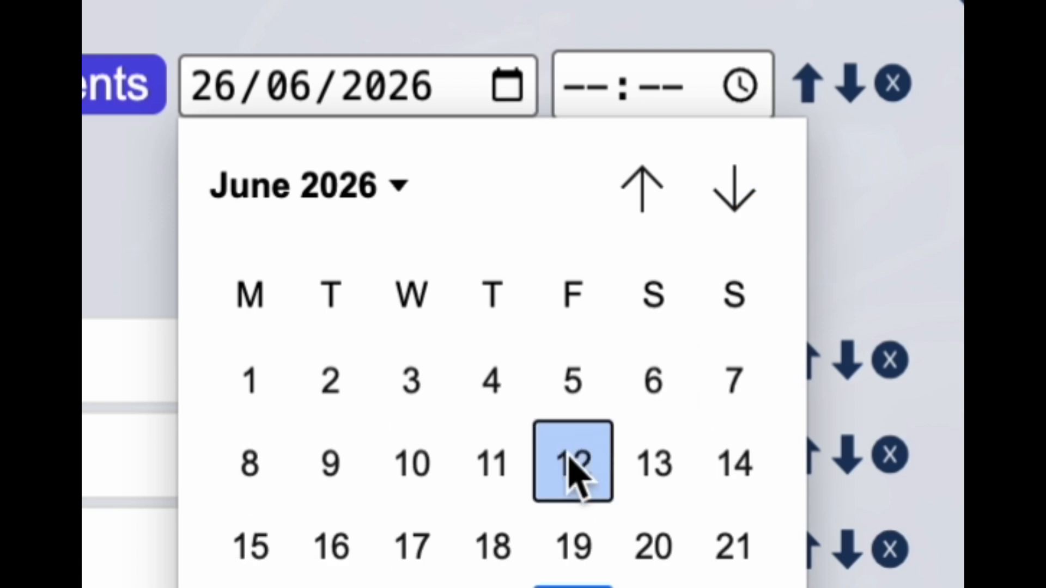
click(269, 390)
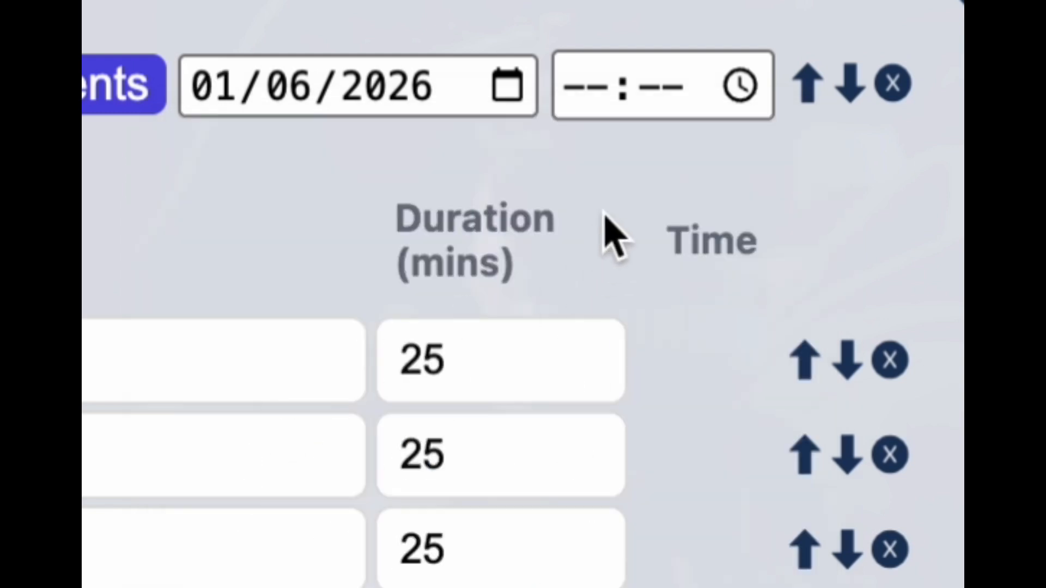
Set the start time of Scene 1 to 10:00
click(740, 85)
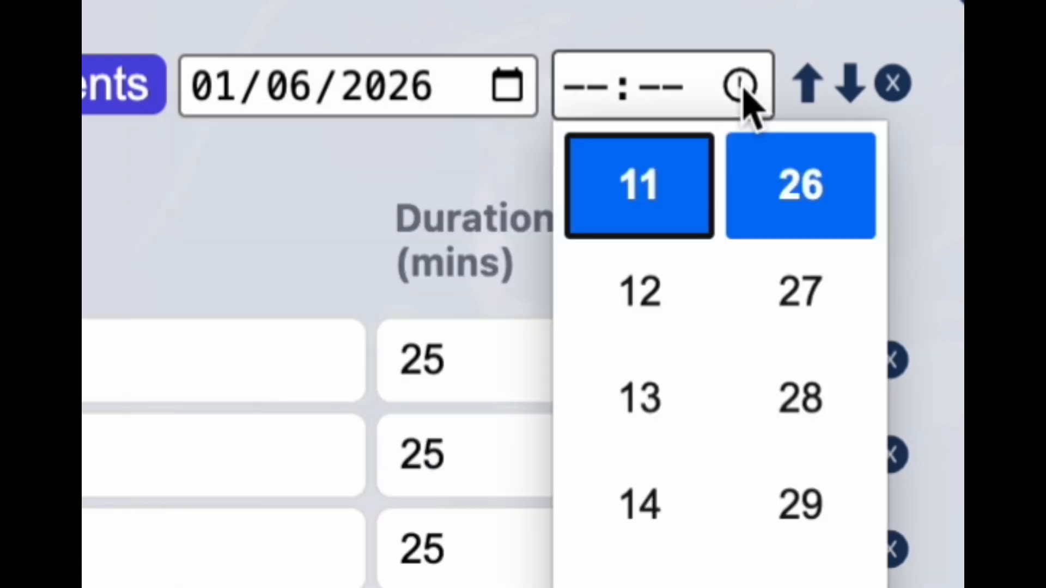
scroll(687, 316, up, 3)
click(687, 327)
scroll(768, 338, up, 5)
scroll(784, 381, up, 10)
click(806, 420)
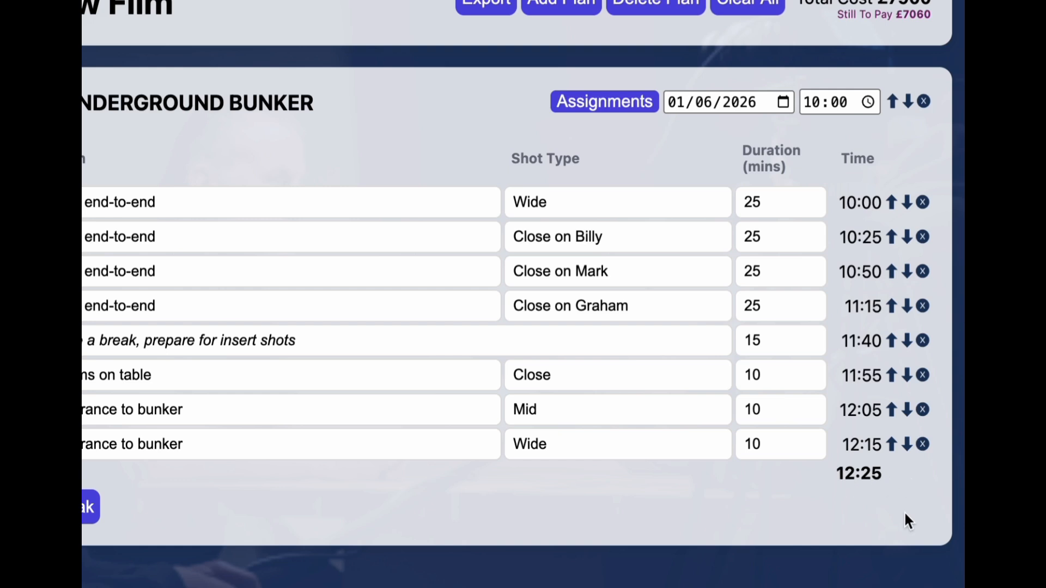
Try a longer duration for the Mid shot of the bunker entrance, and restore it to 10 minutes
click(810, 406)
click(810, 406)
click(810, 406)
click(810, 406)
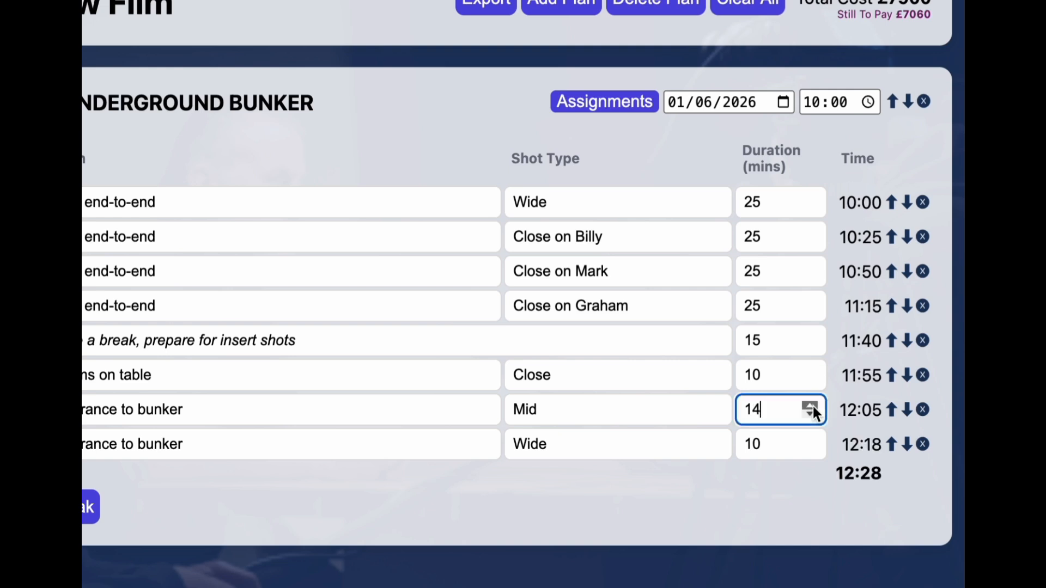
click(810, 406)
click(812, 414)
click(812, 415)
click(812, 414)
click(812, 414)
click(811, 414)
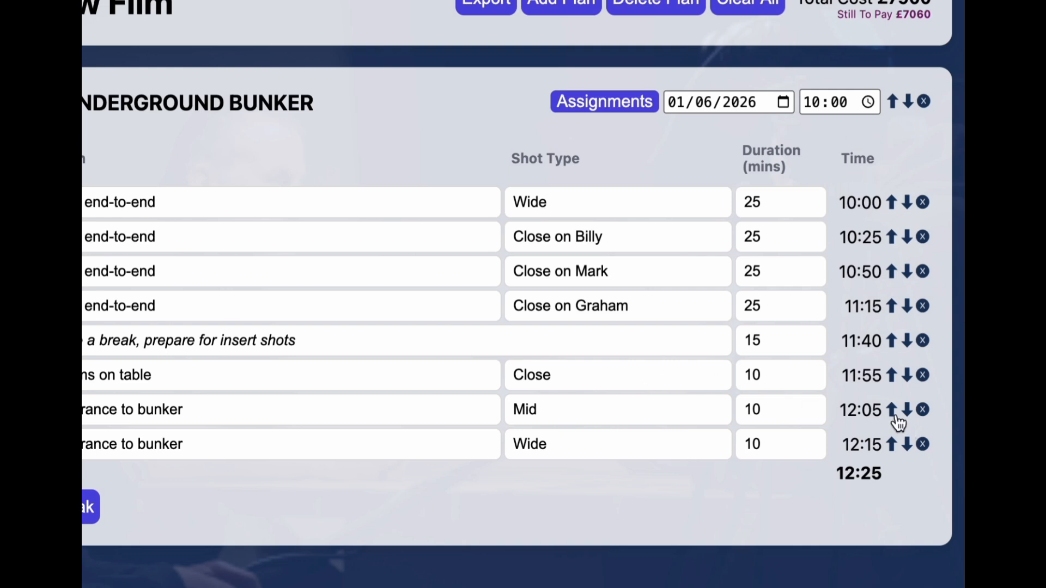
Try the actors' break two places earlier in Scene 1, and return it to its place after shot 4
click(893, 343)
click(893, 309)
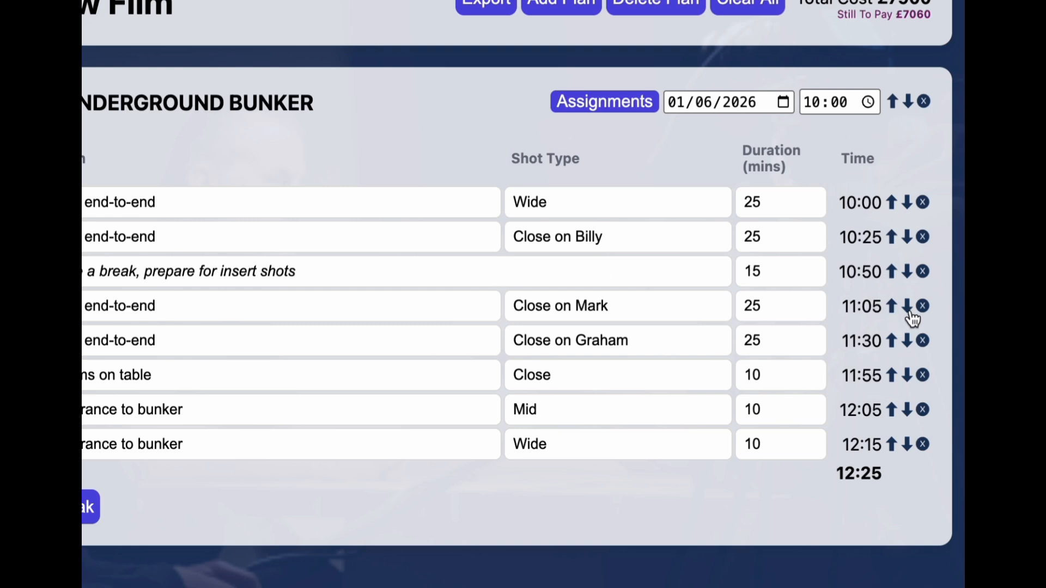
click(907, 274)
click(908, 307)
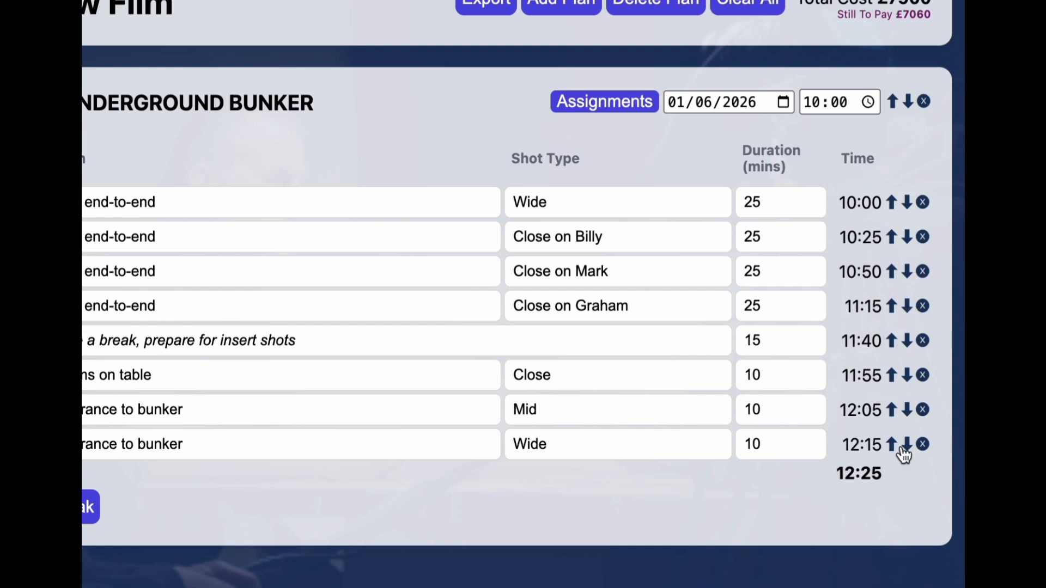
Move both bunker entrance shots ahead of the shot of items on the table, Mid before Wide
click(891, 410)
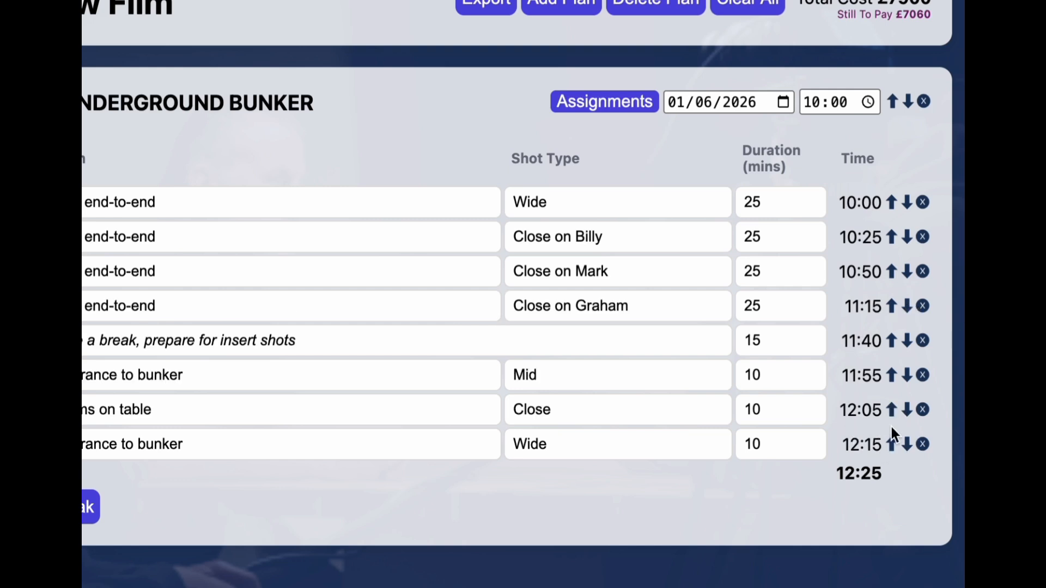
click(892, 445)
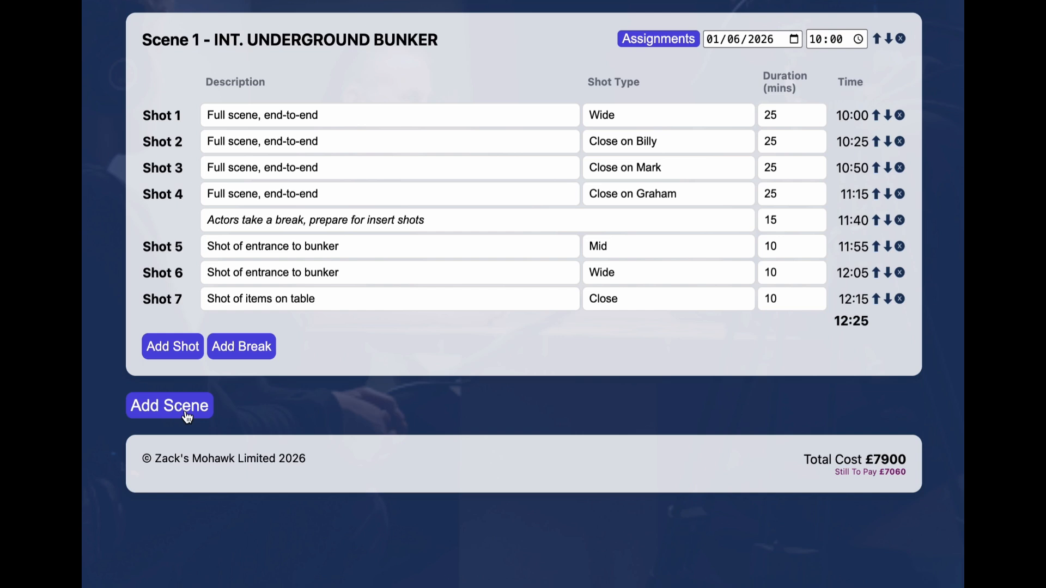
Add "Scene 2 - INT. OFFICE BUILDING" with one 10-minute Wide shot described as "Establishing shot"
click(186, 413)
text(Scene 2 - INT. OFFICE BUILDING)
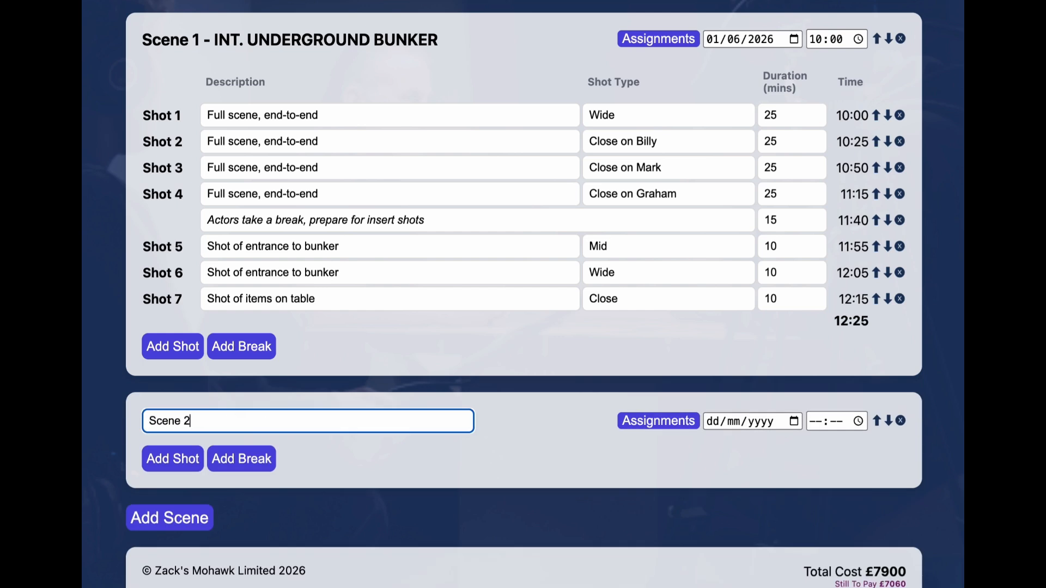
click(182, 455)
click(280, 494)
text(Establishing shot)
key(Tab)
text(Wide)
key(Tab)
text(10)
click(258, 549)
Schedule Scene 2 for 01/06/2026 with a start time of 13:00
click(794, 419)
click(855, 199)
click(854, 199)
click(723, 252)
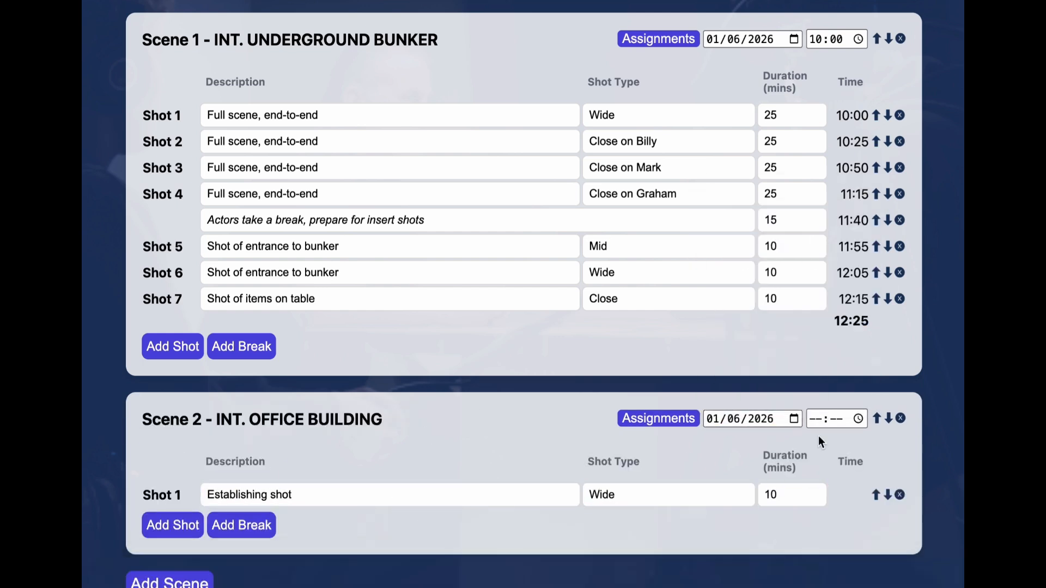
click(859, 419)
scroll(871, 230, up, 10)
click(875, 243)
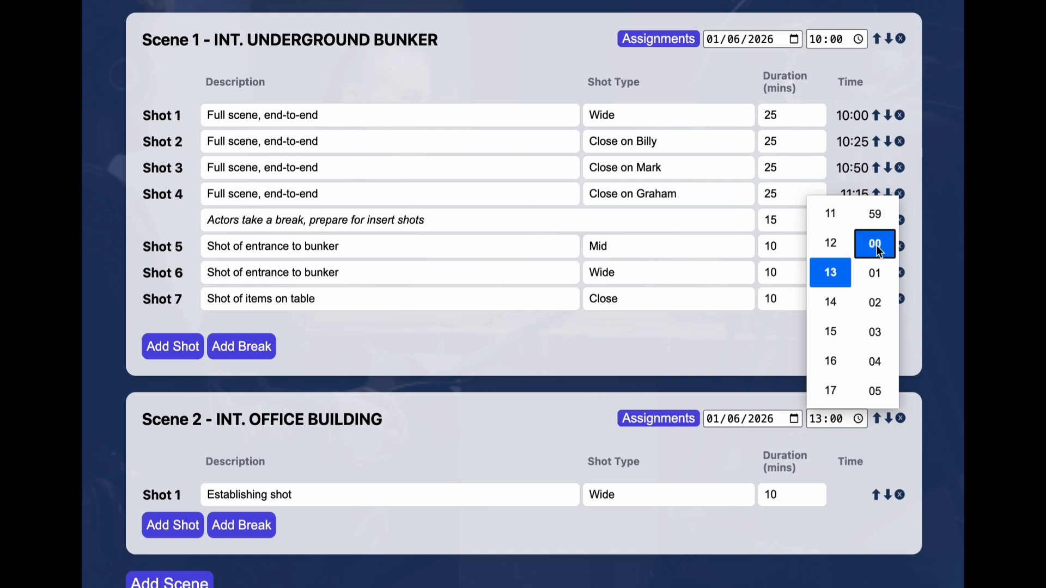
click(773, 546)
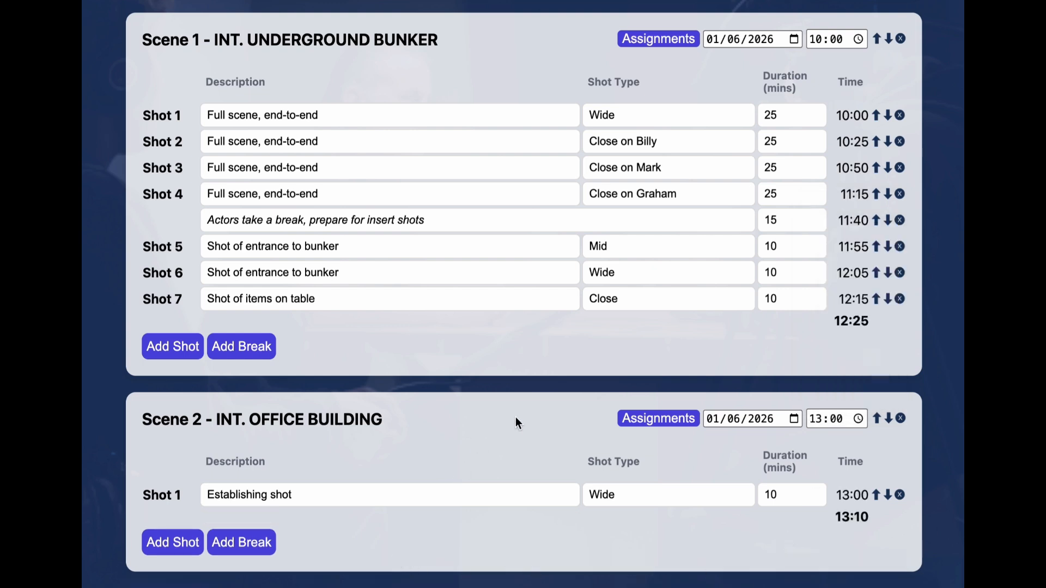
Try Scene 2 ahead of Scene 1, and restore the original scene order
click(878, 420)
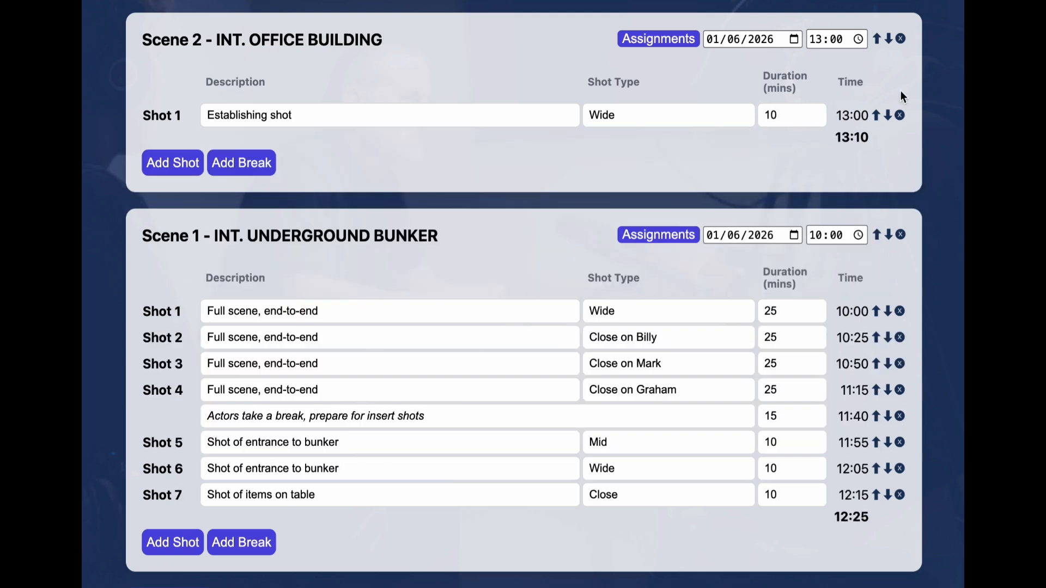
click(889, 40)
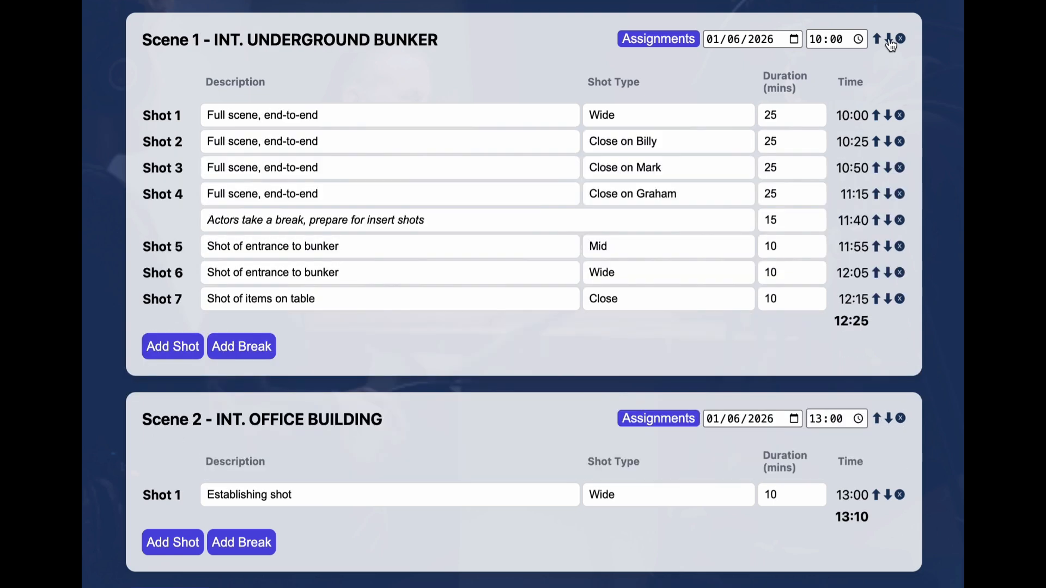
Assign all cast, all crew, the Underground Bunker location and all wardrobe to Scene 1
scroll(545, 278, down, 2)
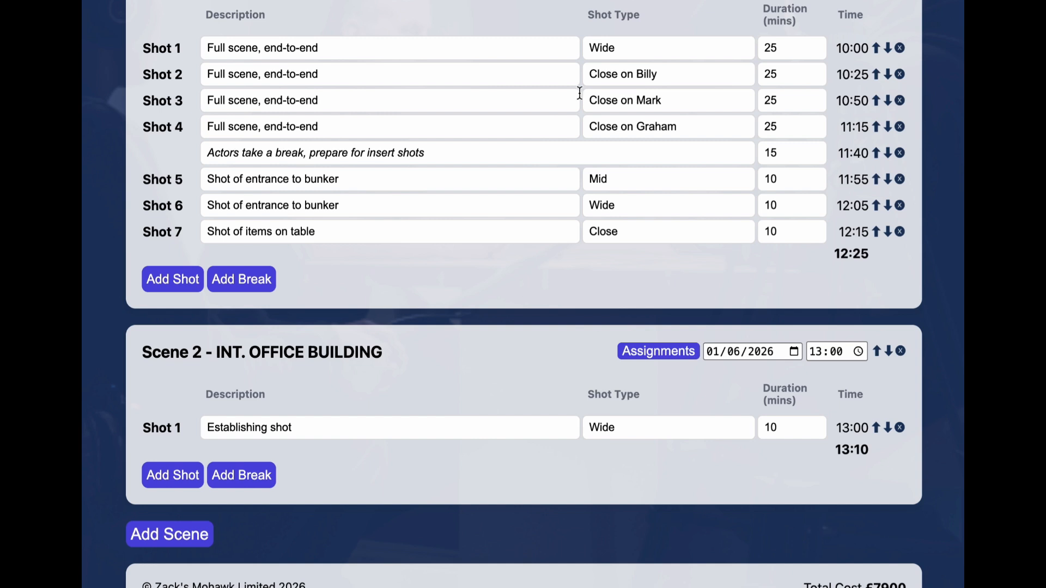
scroll(580, 94, up, 5)
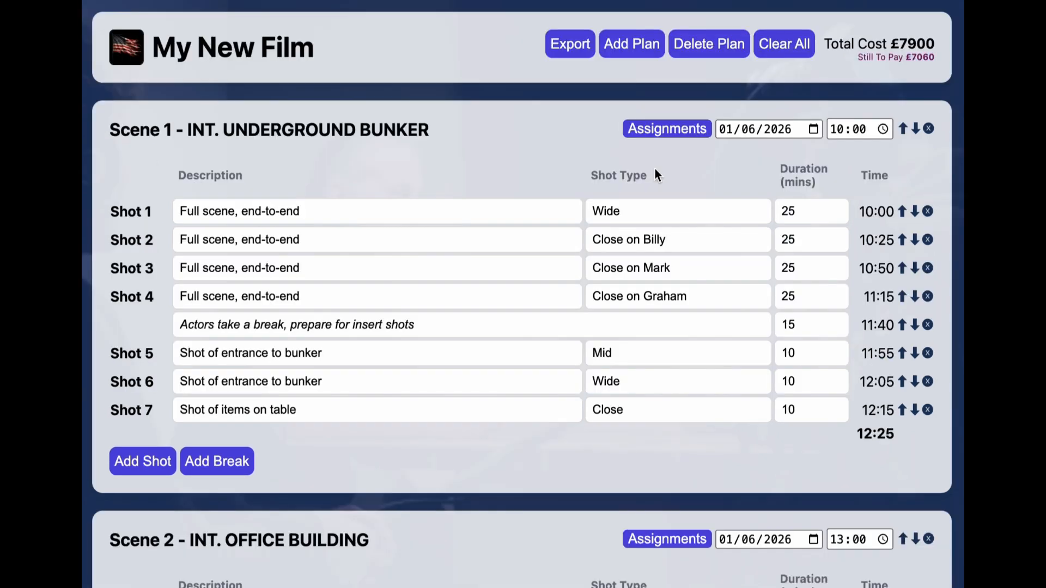
click(670, 130)
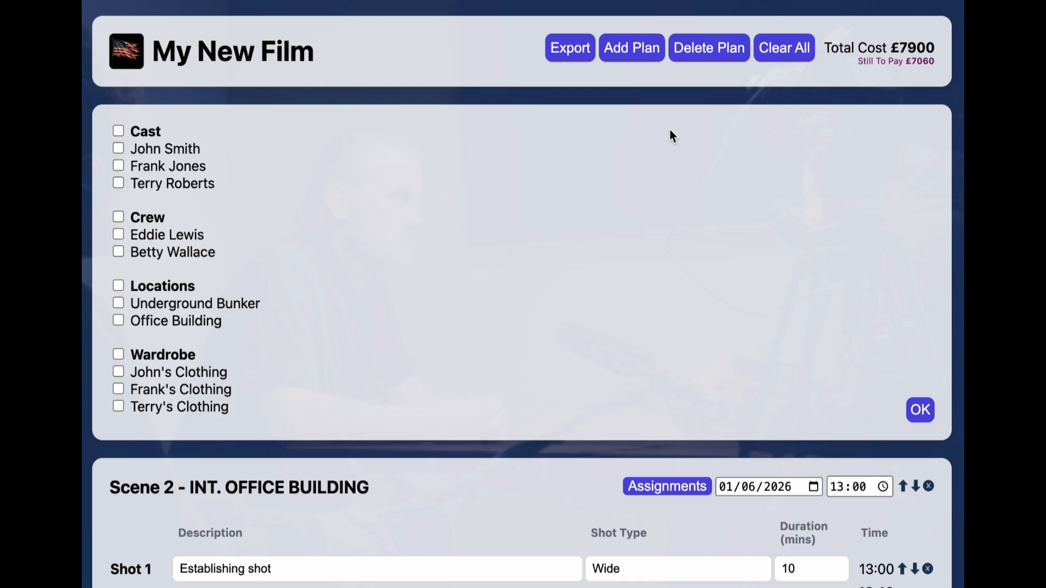
click(119, 133)
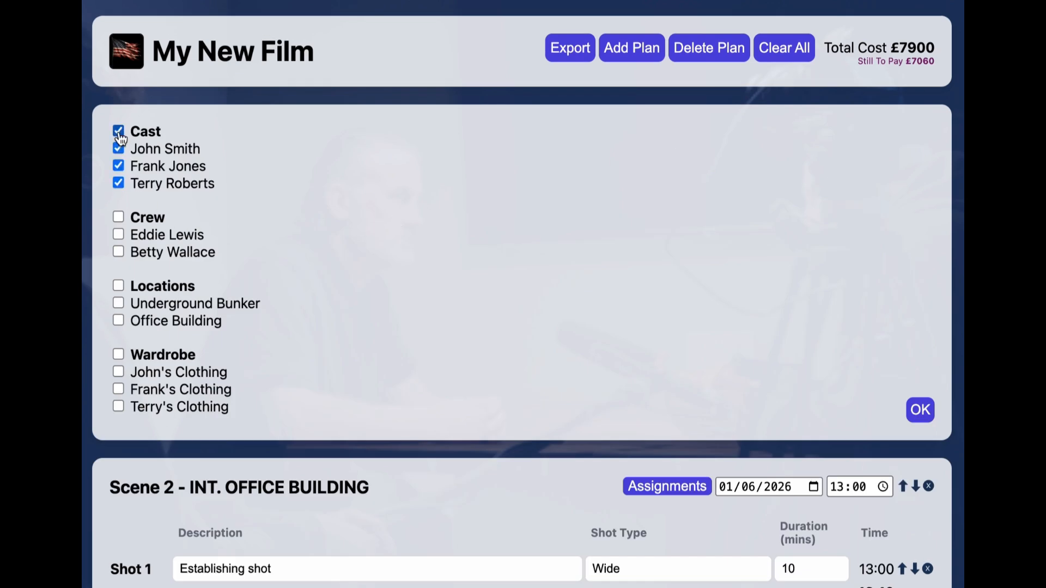
click(119, 218)
click(119, 304)
click(119, 356)
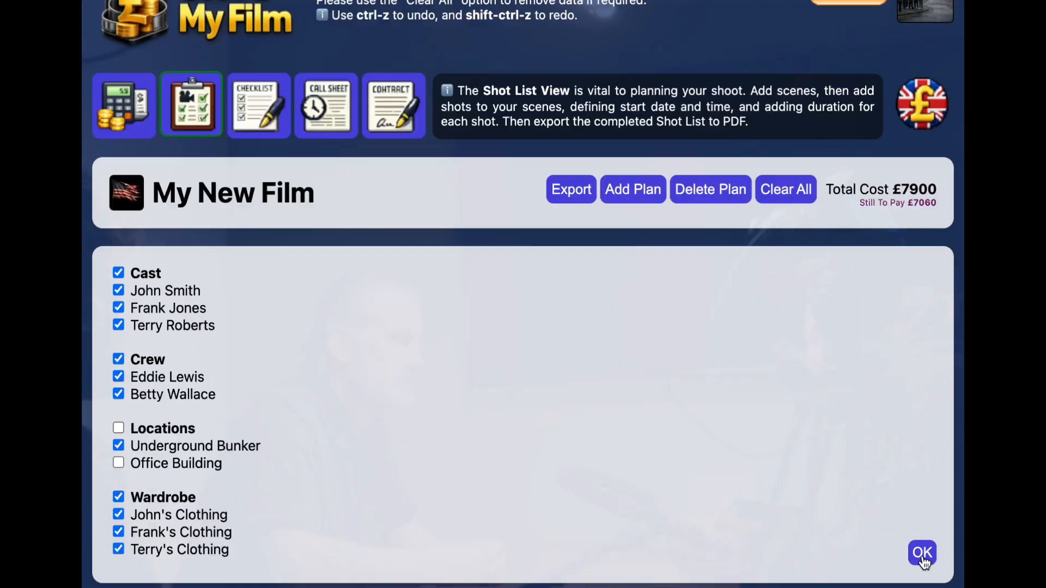
click(921, 412)
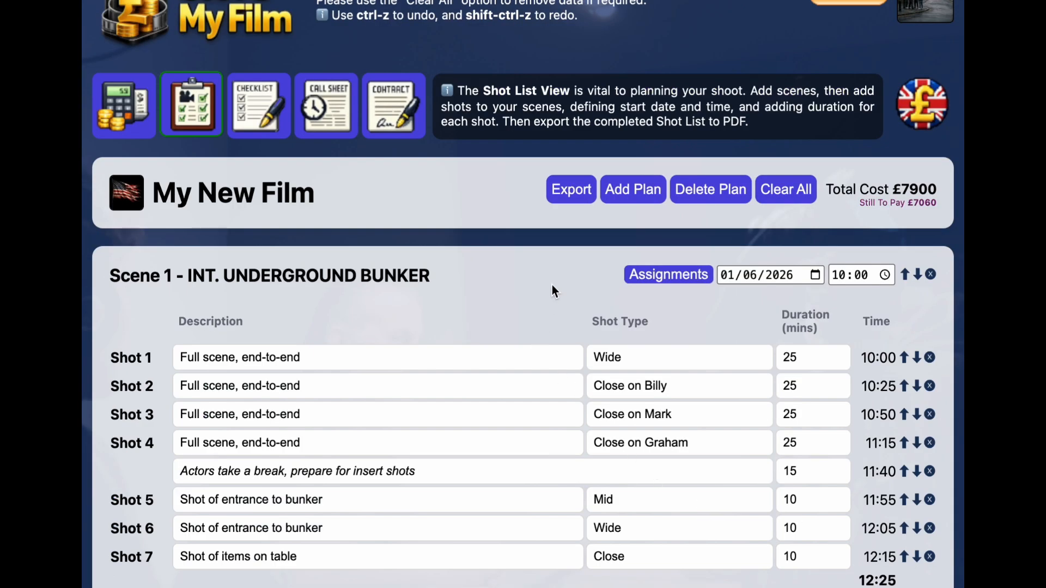
Export the film's shot list as a PDF
click(570, 202)
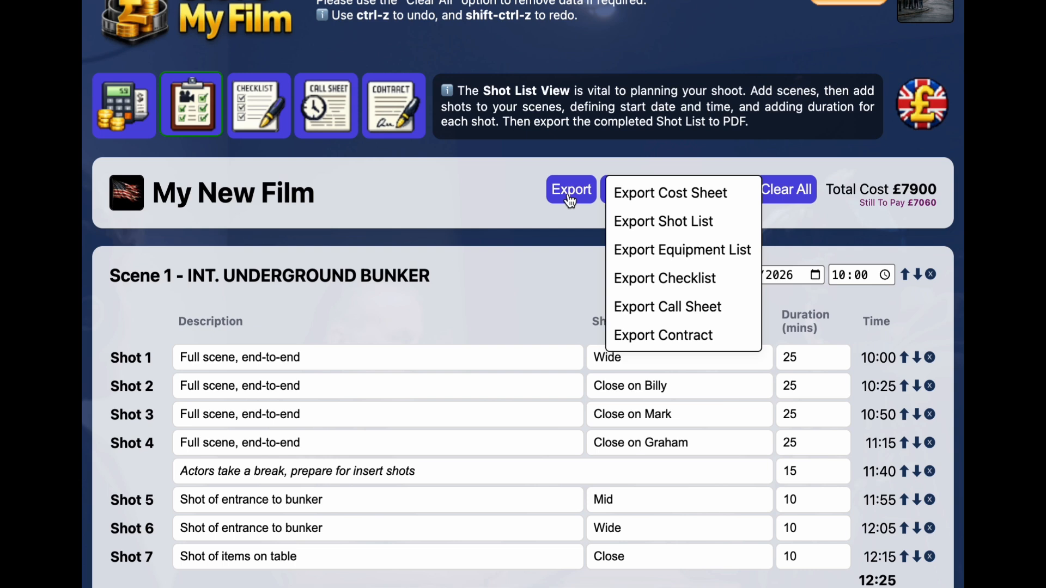
click(677, 222)
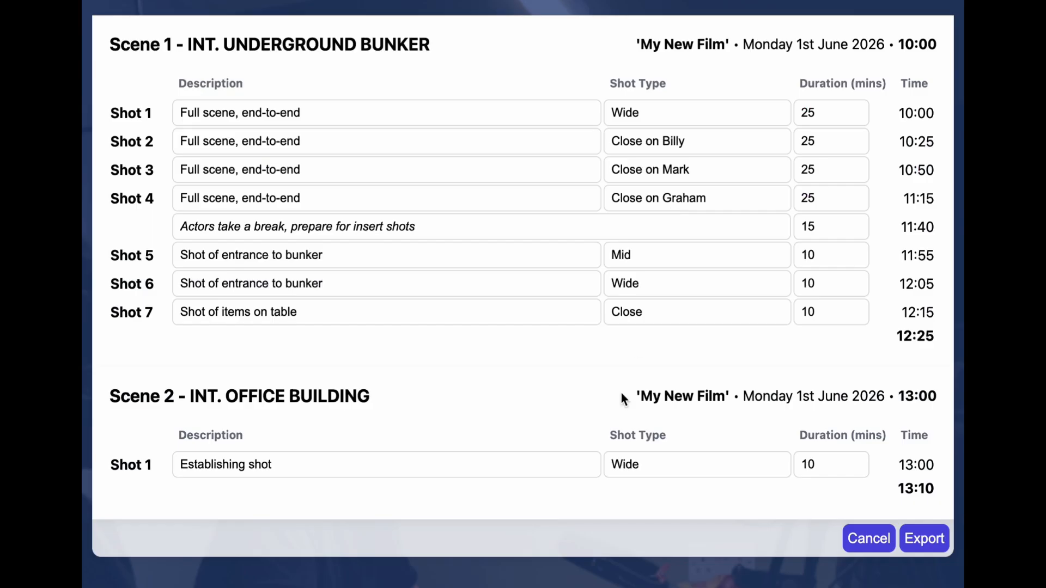
click(935, 543)
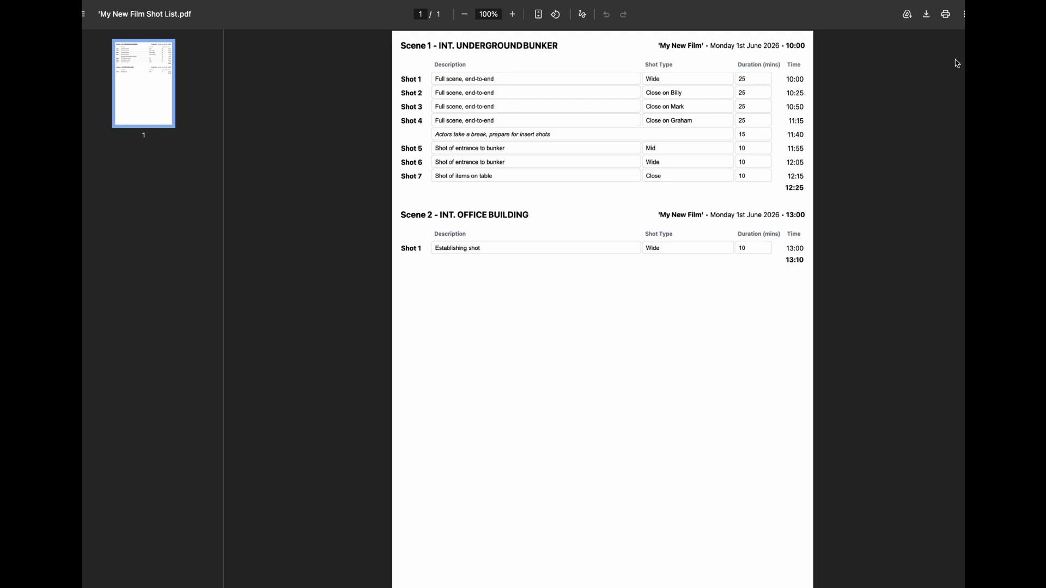
Check the print preview of the shot list PDF without printing, and close the export preview
click(948, 17)
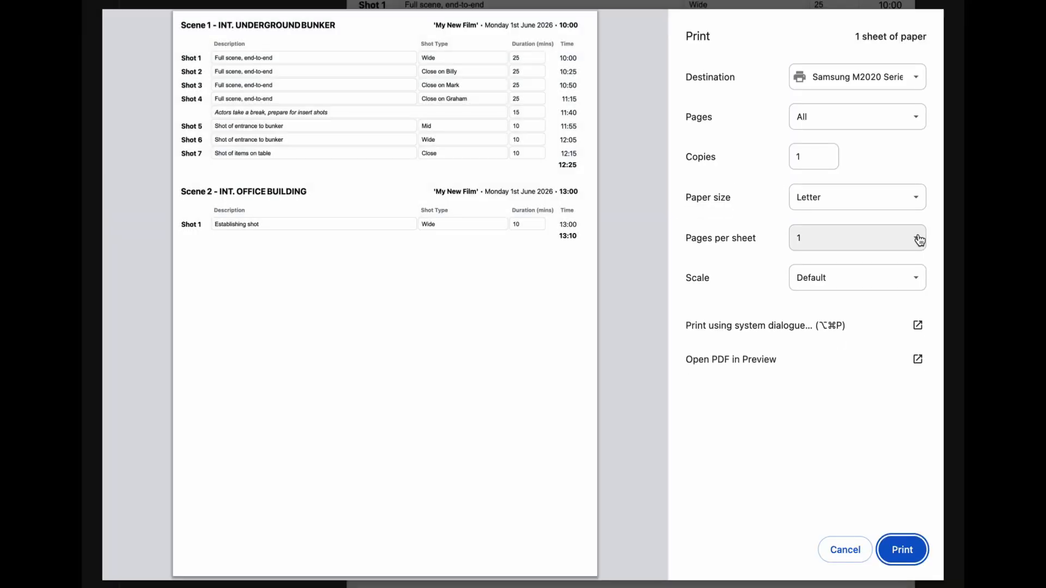
click(844, 550)
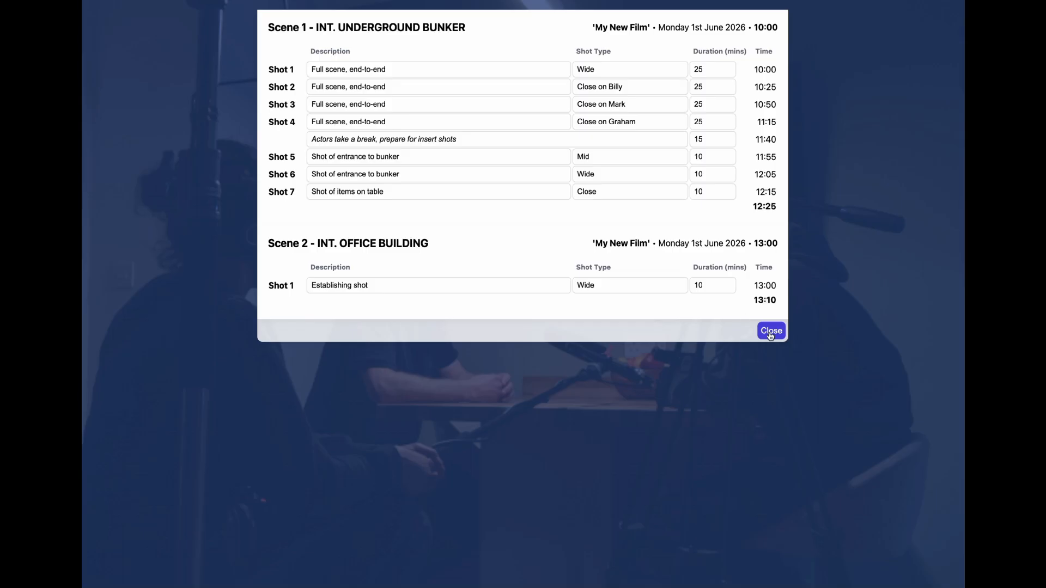
click(770, 329)
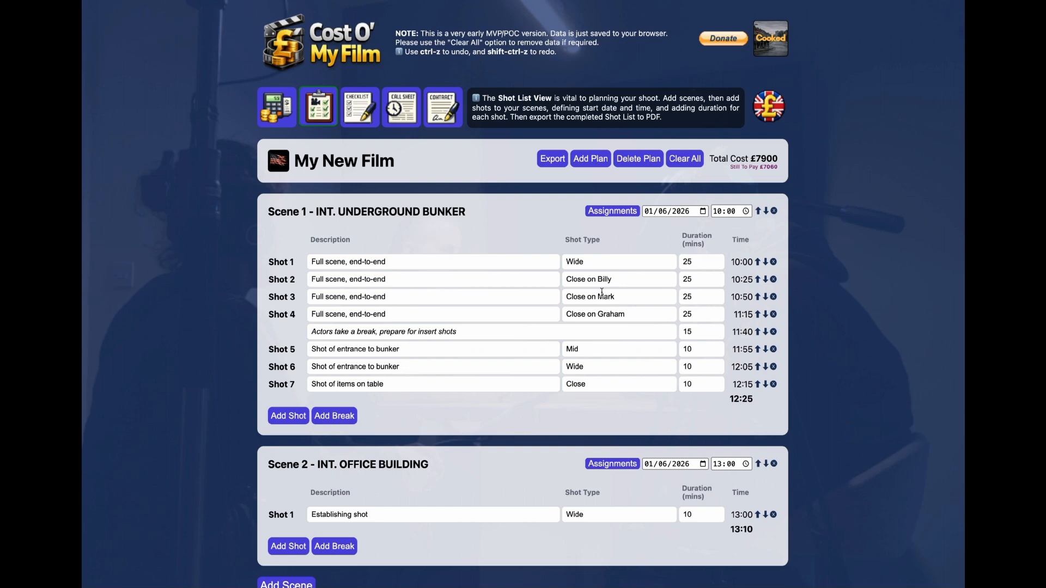
Start the film's general checklist with the tasks "Book locations" and "Send out contracts to cast"
click(364, 114)
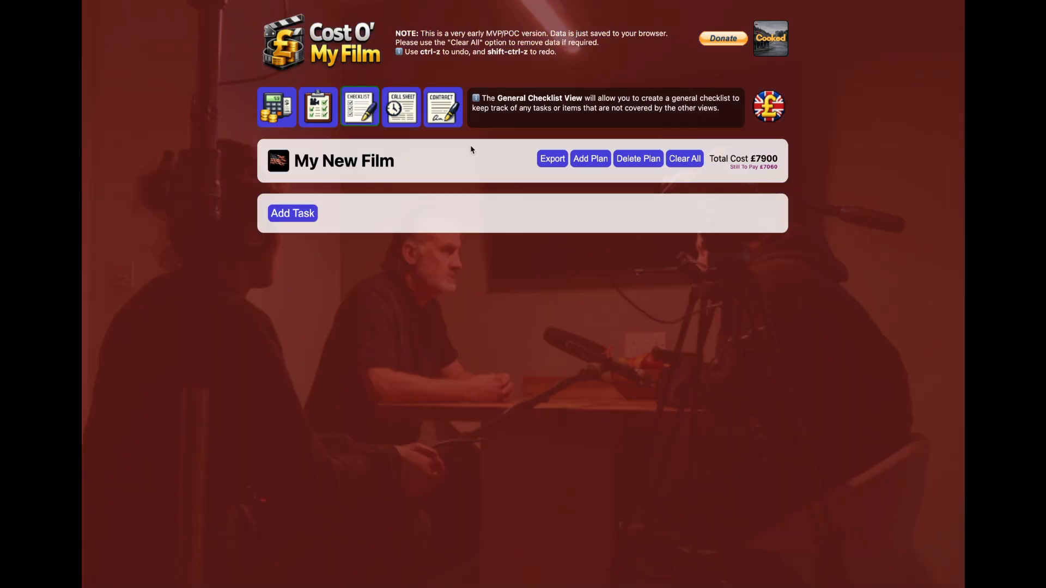
click(305, 215)
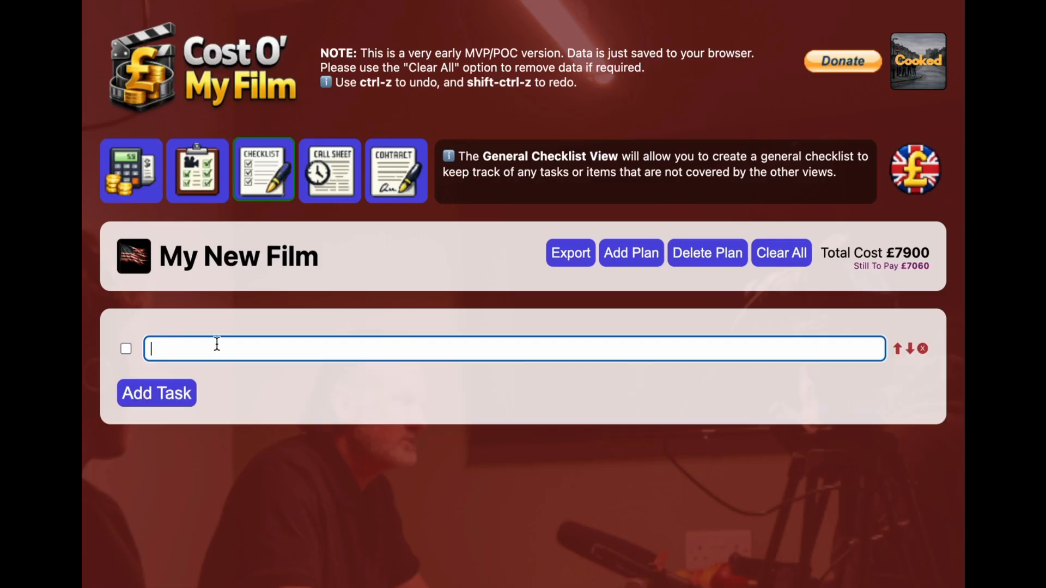
text(Book locations)
key(Return)
text(Send out contracts to cast)
key(Return)
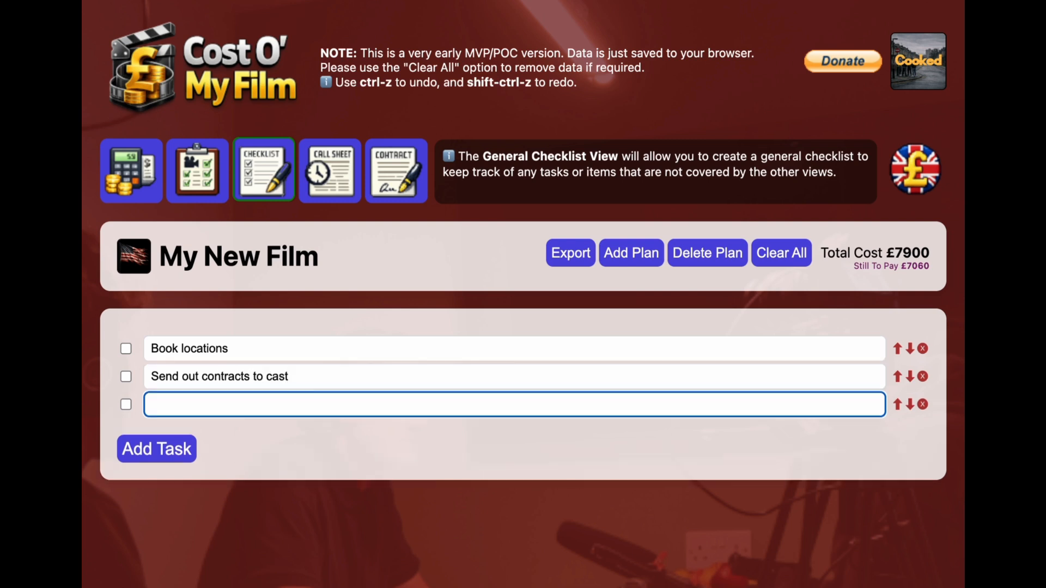
Add the checklist tasks "Purchase wardrobe items", "Book hotels" and "Book transport"
text(Purchase wardrobe items)
key(Return)
text(Book hotels)
key(Return)
text(Book transport)
key(Return)
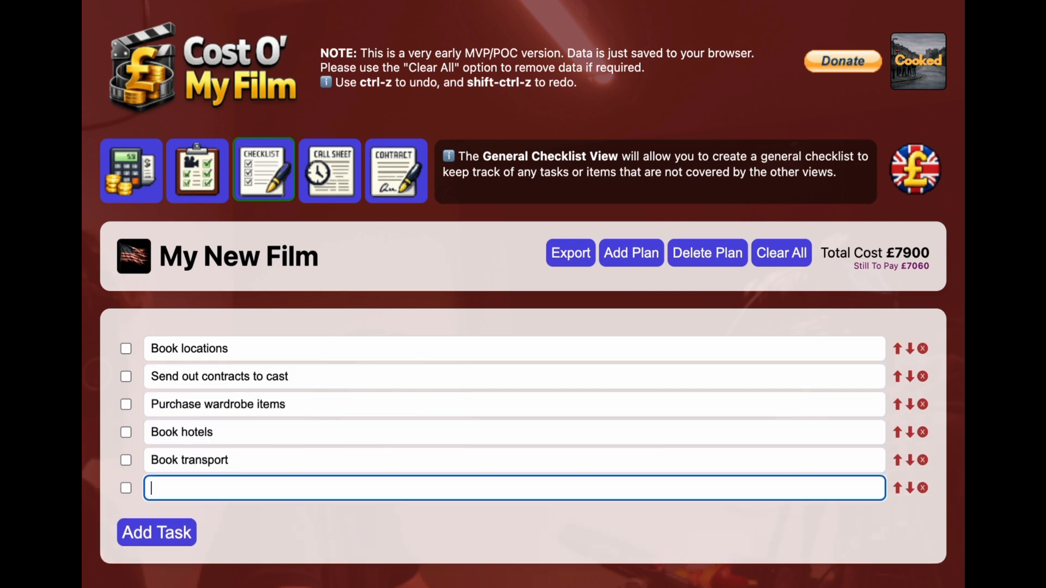
Complete the checklist with the tasks "Send out scripts" and "Arrange rehearsal"
text(Send out scripts)
key(Return)
text(Arrange rehearsal)
click(894, 547)
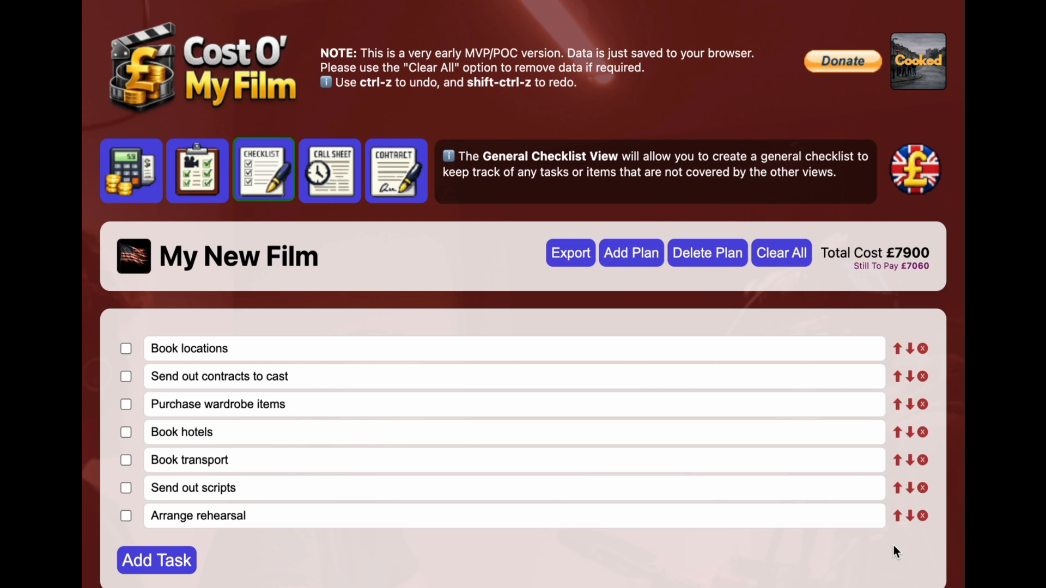
Move the task "Arrange rehearsal" up to the first place in the general checklist
click(898, 517)
click(897, 489)
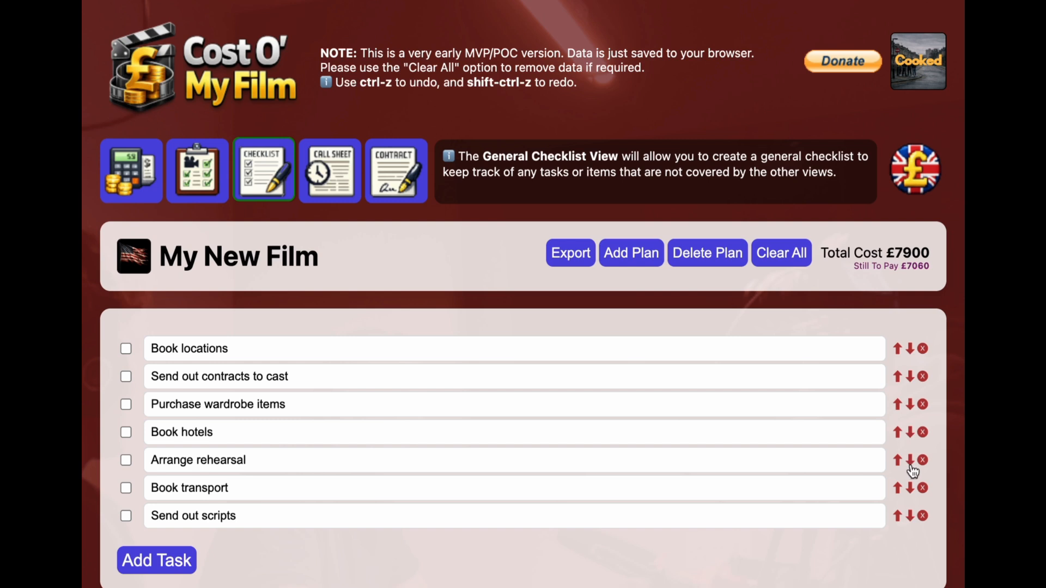
click(898, 460)
click(897, 461)
click(897, 461)
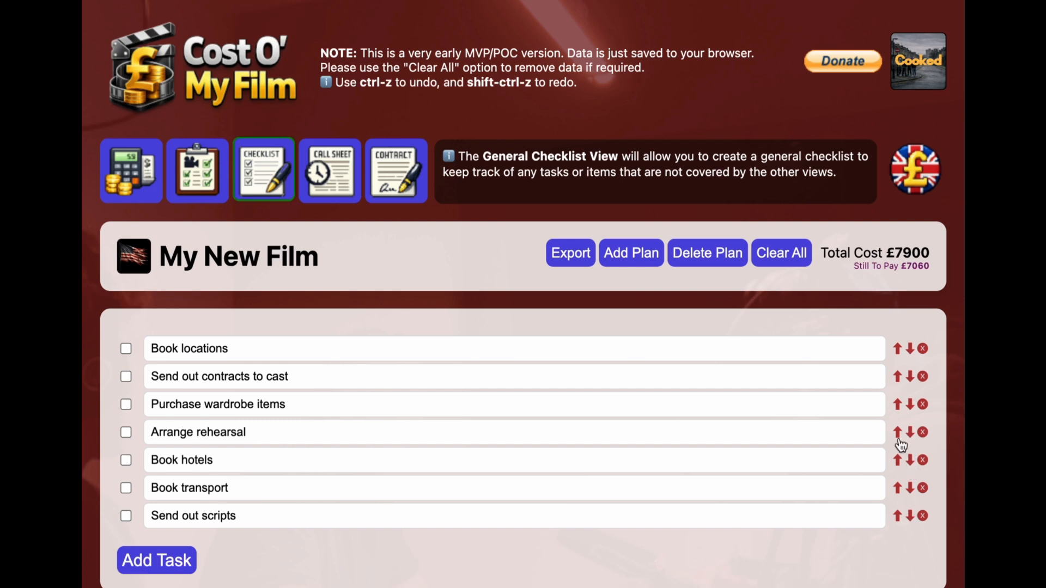
click(897, 432)
click(898, 404)
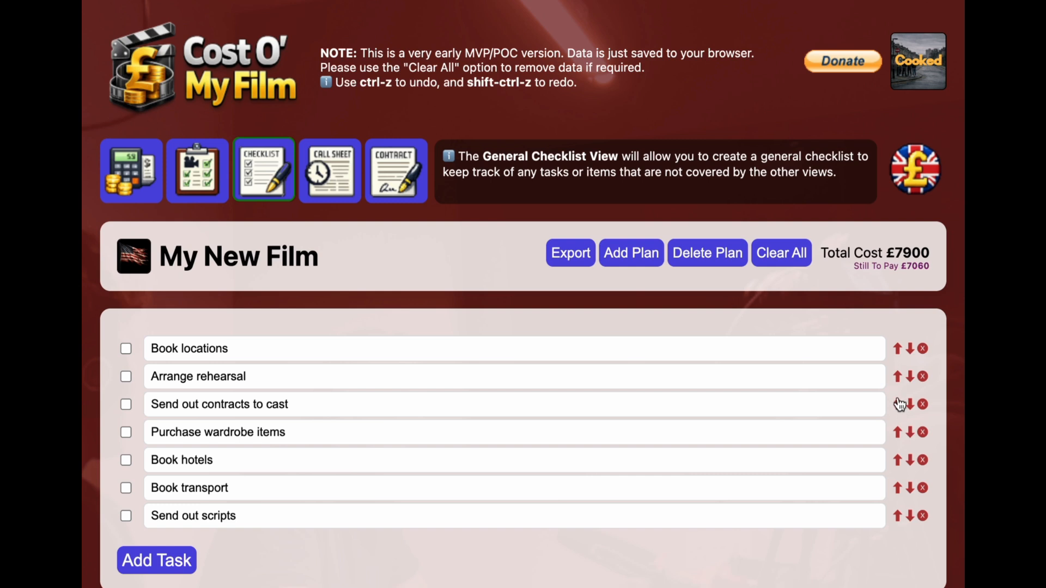
click(898, 376)
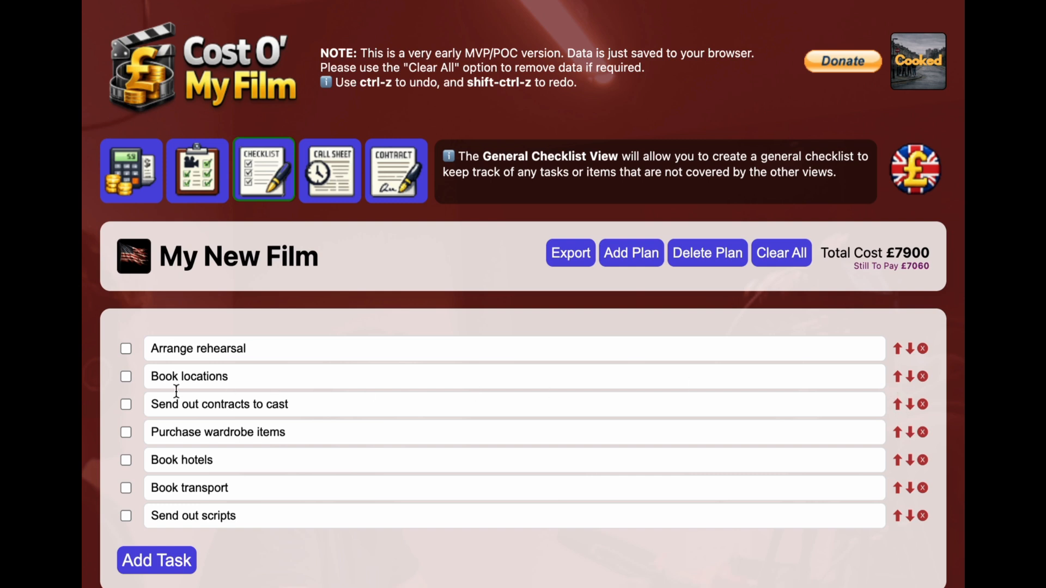
Mark "Arrange rehearsal" as done, then delete the task "Purchase wardrobe items" and undo that deletion
click(126, 350)
click(922, 432)
key(ctrl+z)
Export the film's general checklist as a PDF
click(571, 258)
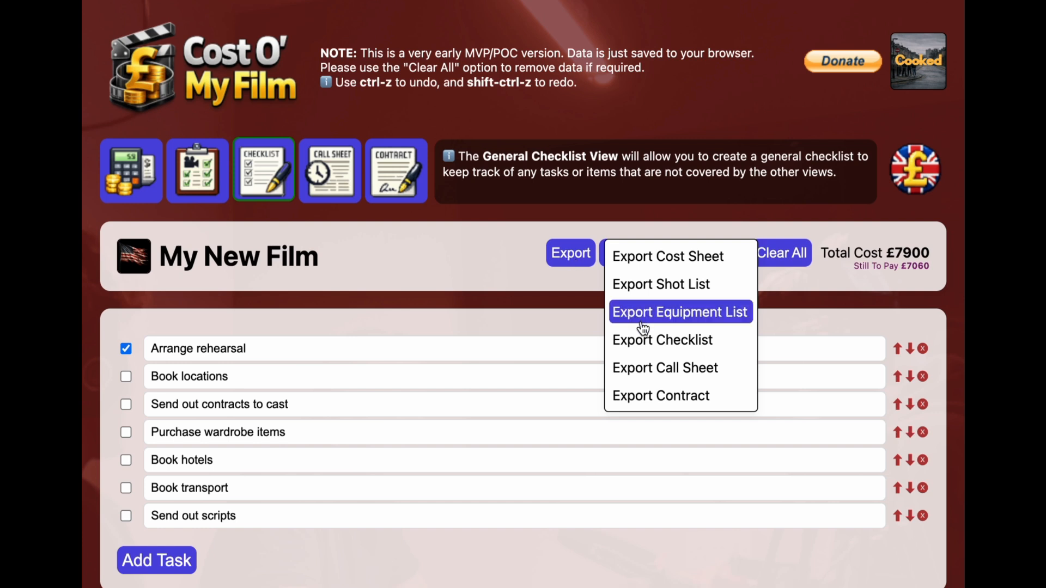
click(654, 341)
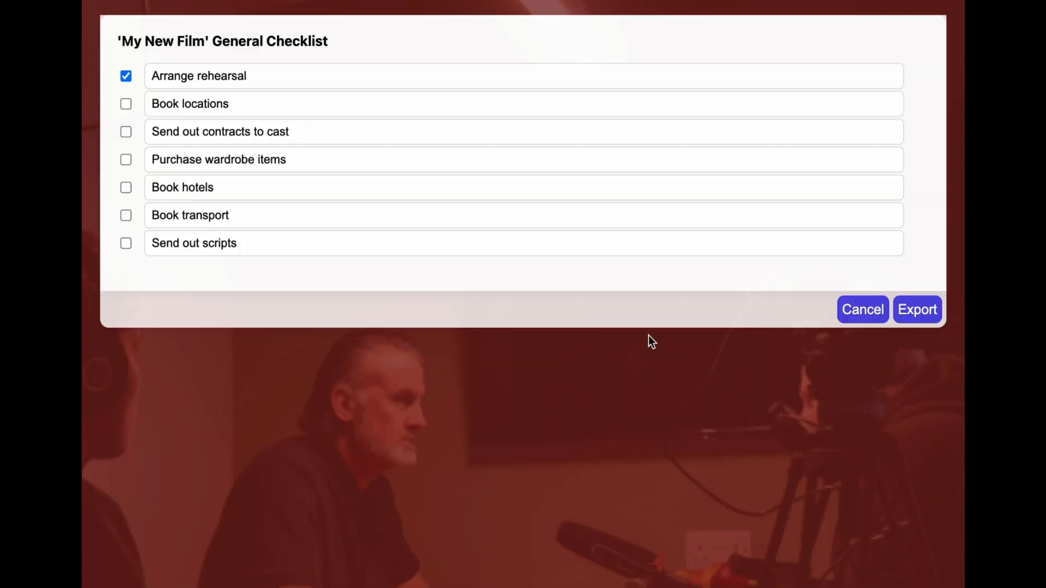
click(919, 312)
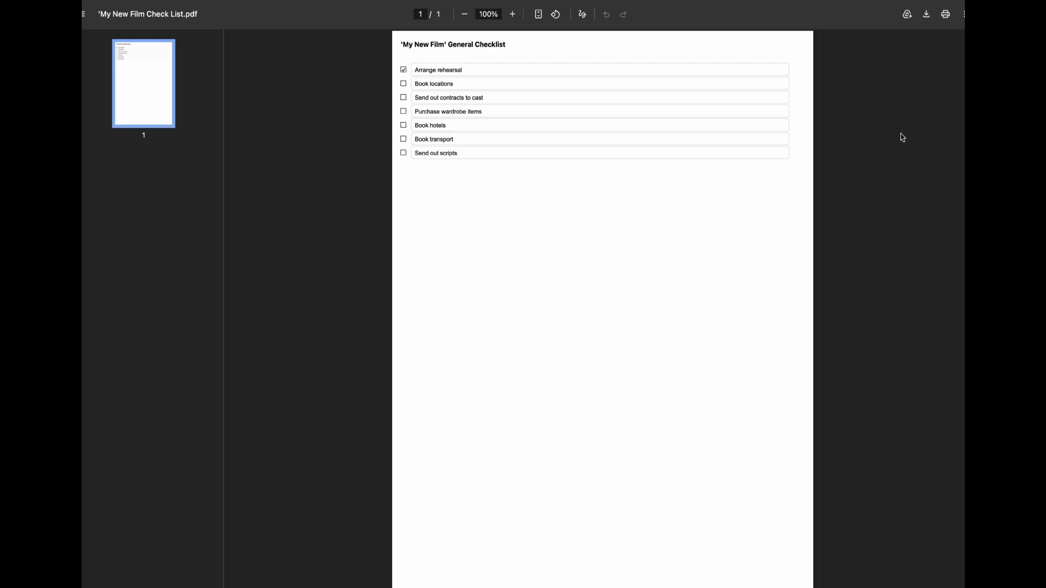
Check the print preview of the checklist PDF without printing, and close the export preview
click(948, 15)
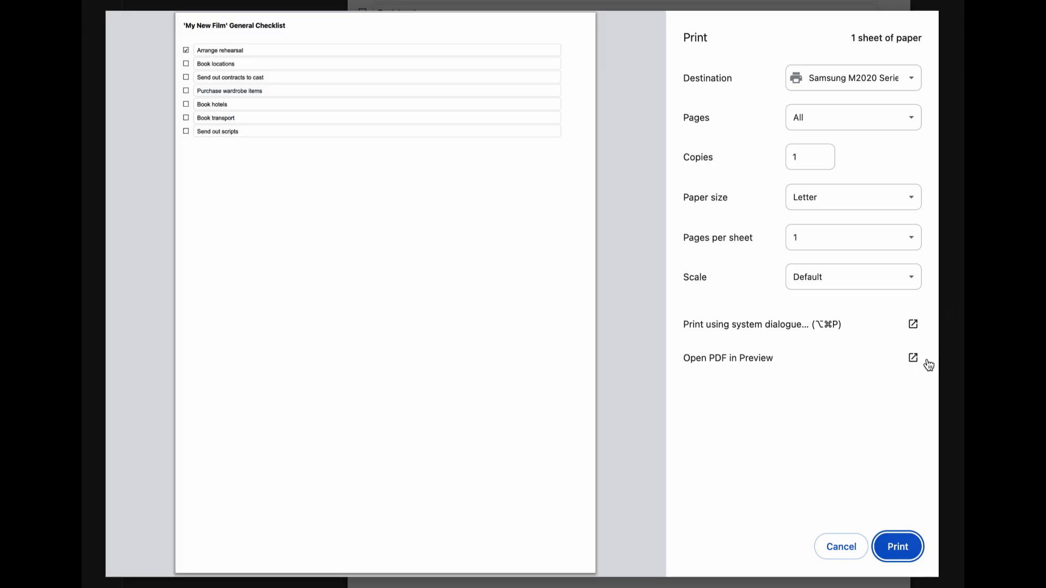
click(841, 547)
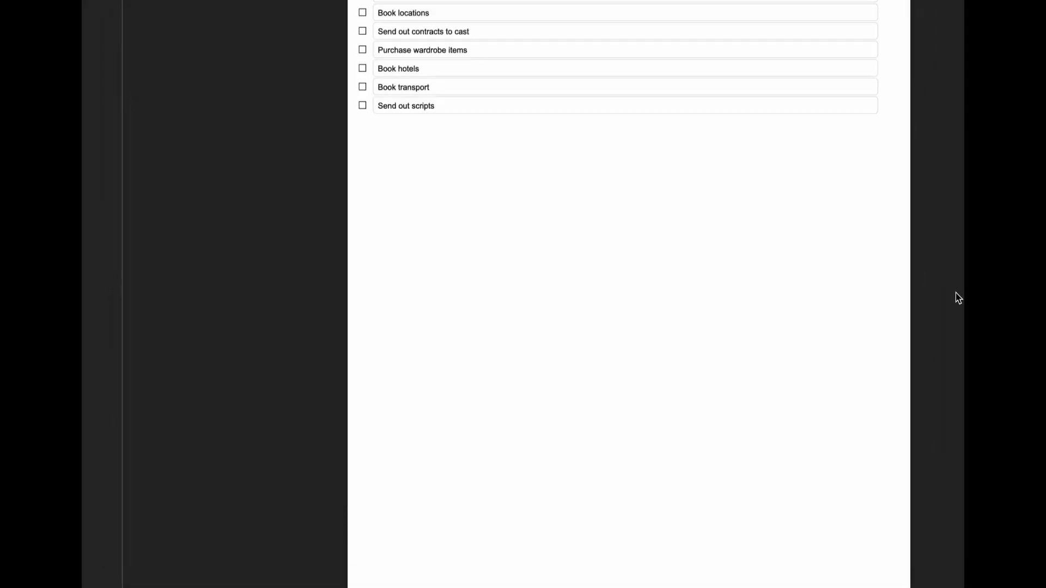
click(319, 68)
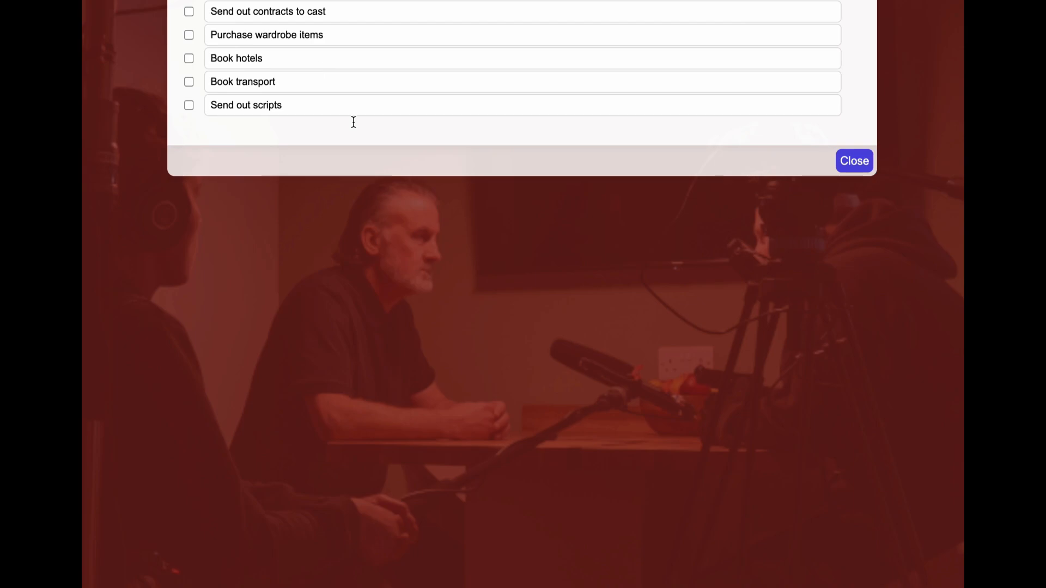
click(852, 160)
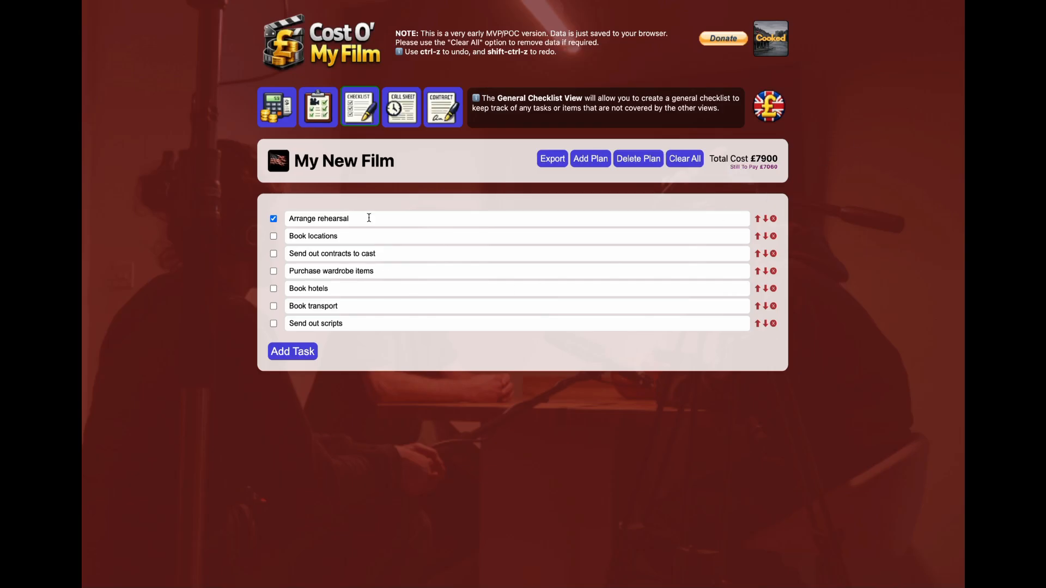
Look at the Call Sheet and Contract views, and open the donation page for CostOMyFilm.com
click(405, 113)
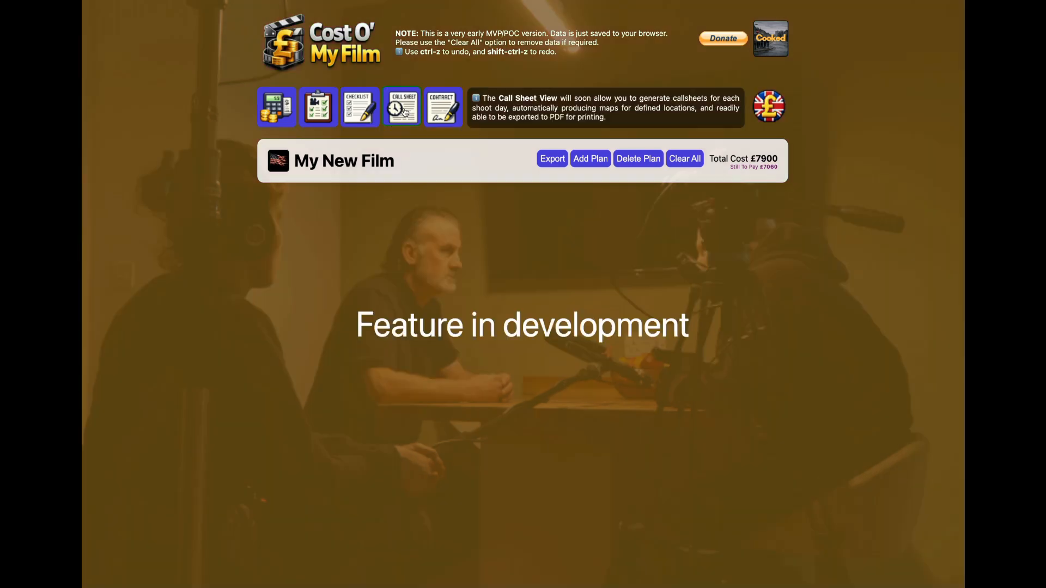
click(448, 113)
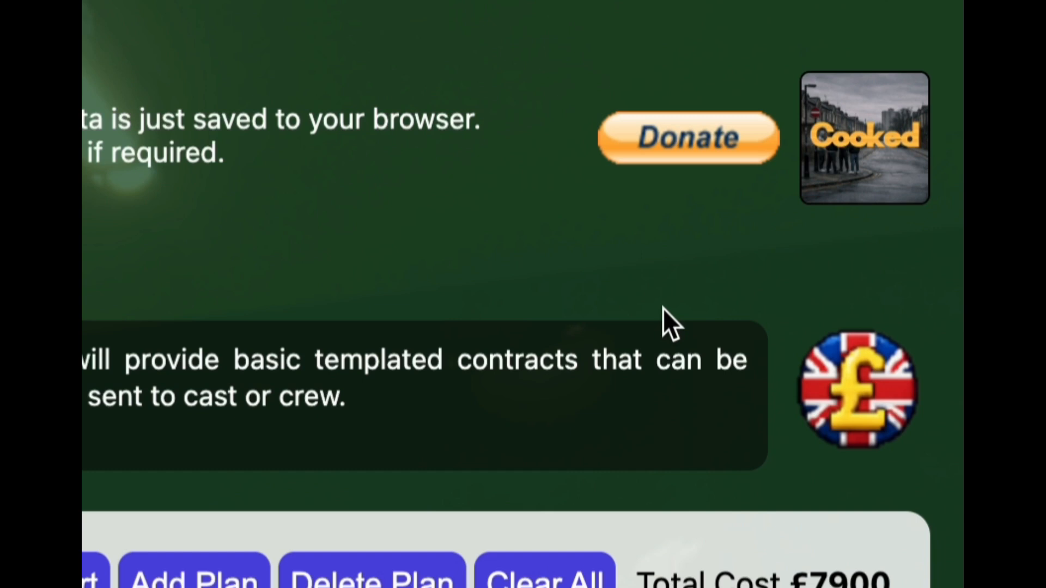
click(692, 154)
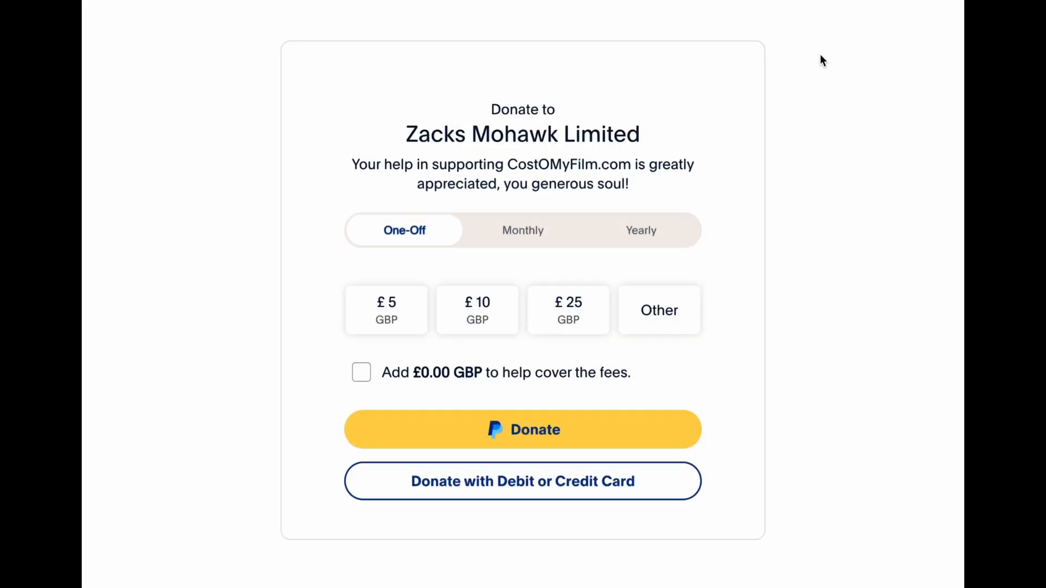